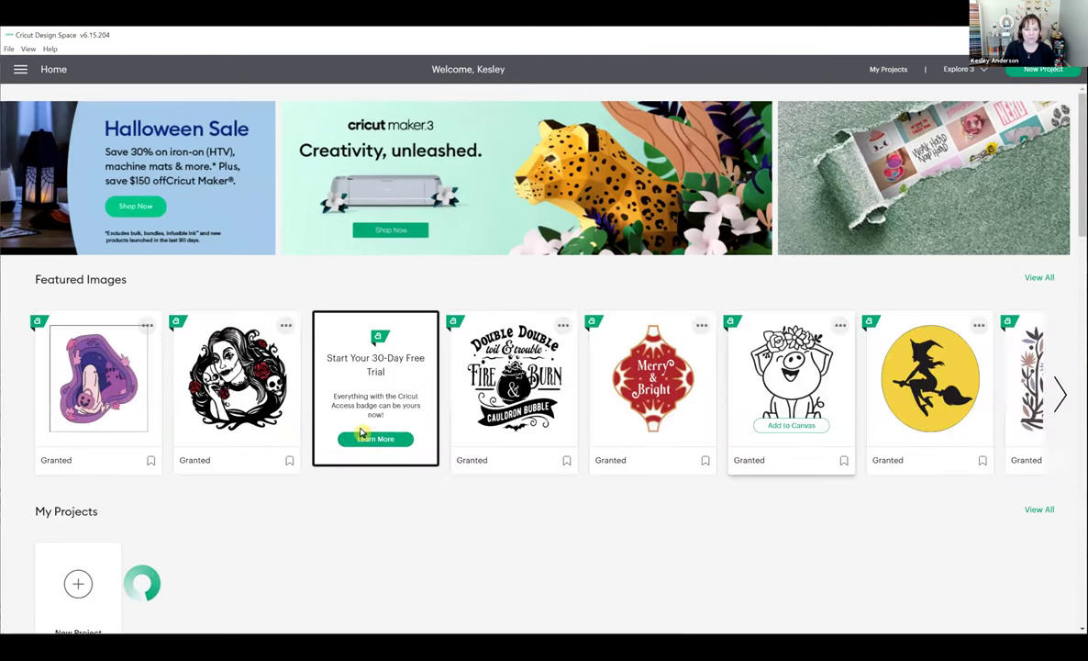
Look through the home page's featured images, own projects, themed project collections and recently added community projects.
{"action": "mouse_move", "coordinate": [124, 427]}
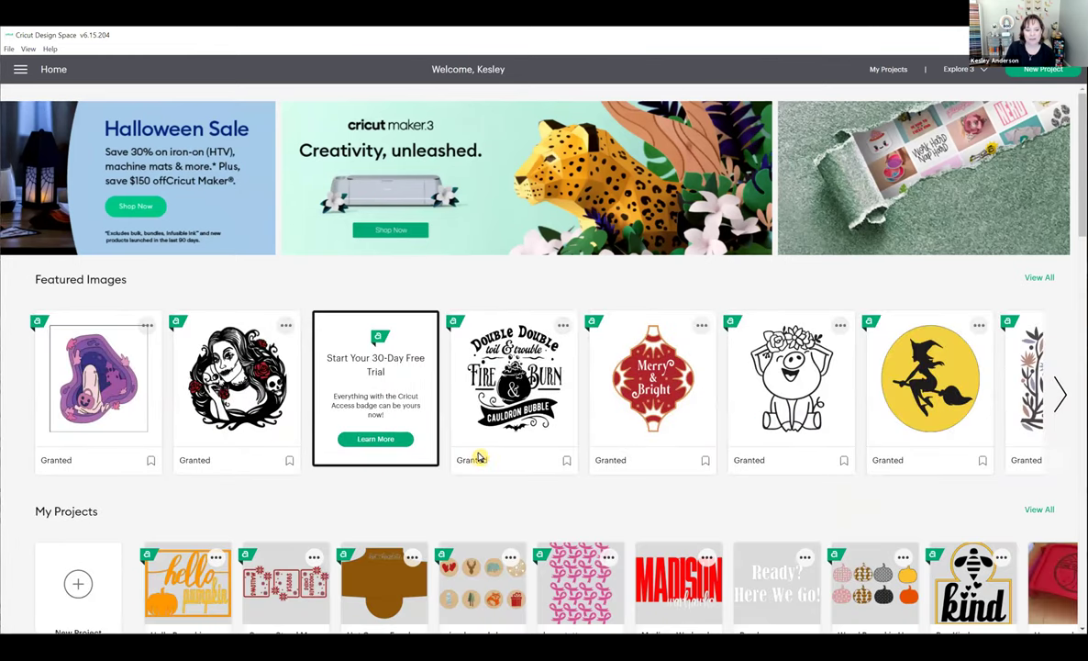
{"action": "scroll", "coordinate": [730, 460], "scroll_direction": "down", "scroll_amount": 1}
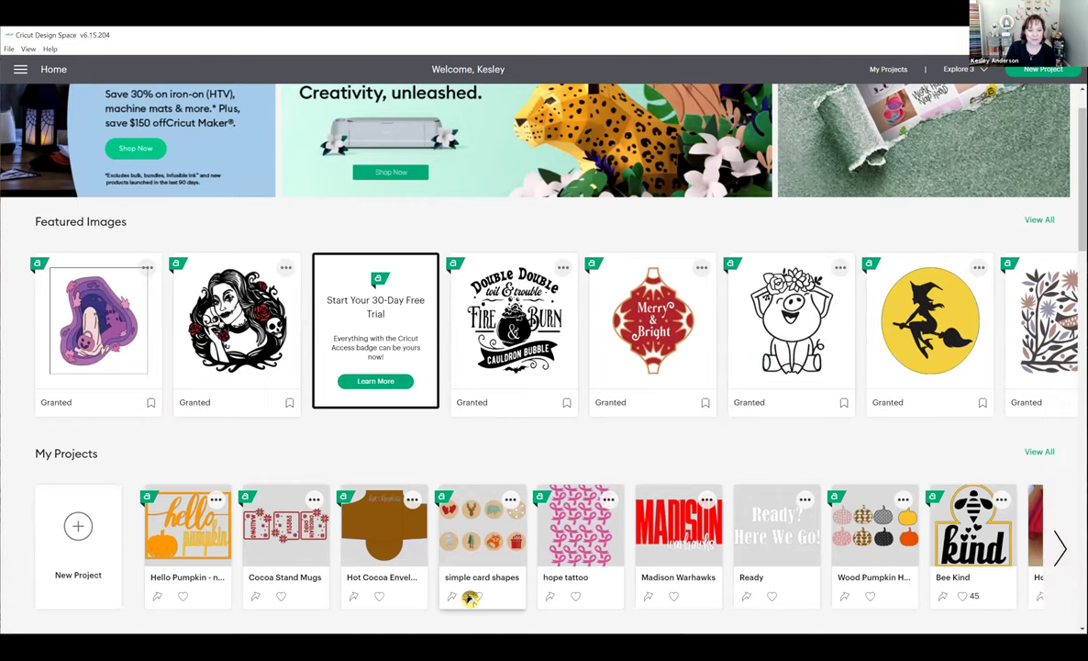
{"action": "scroll", "coordinate": [421, 598], "scroll_direction": "down", "scroll_amount": 6}
{"action": "scroll", "coordinate": [232, 270], "scroll_direction": "down", "scroll_amount": 1}
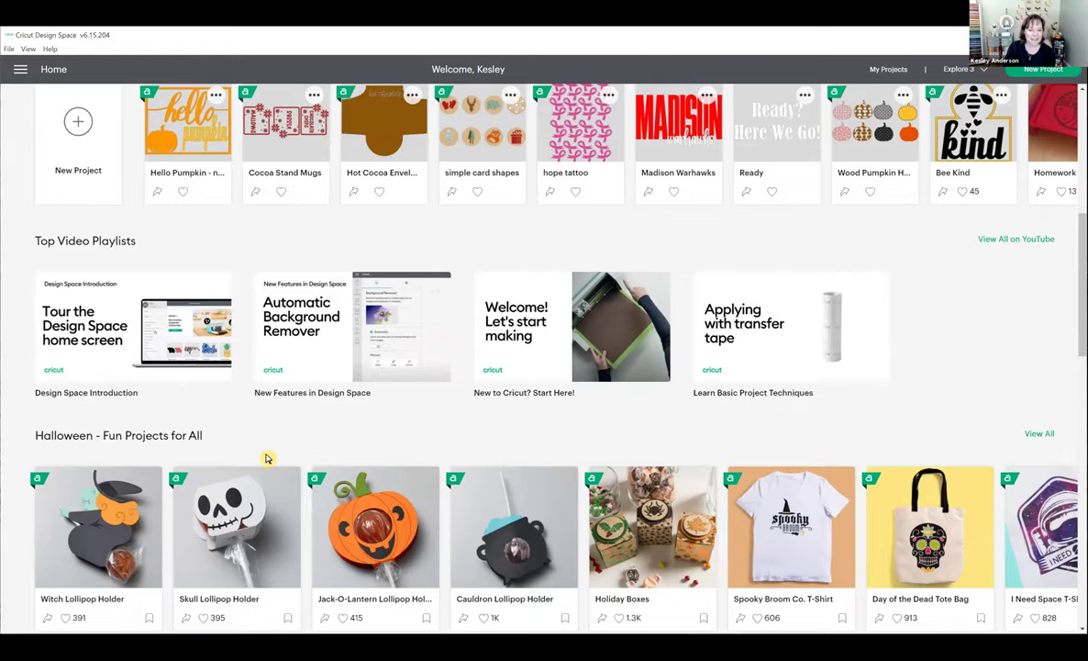
{"action": "scroll", "coordinate": [267, 454], "scroll_direction": "down", "scroll_amount": 3}
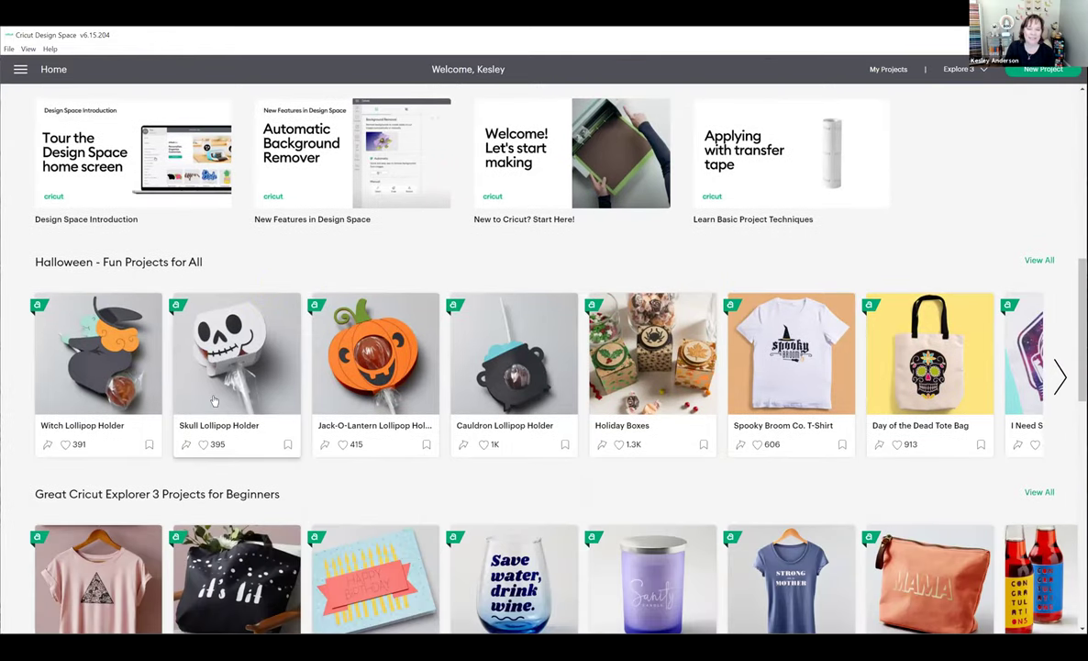
{"action": "scroll", "coordinate": [220, 404], "scroll_direction": "down", "scroll_amount": 8}
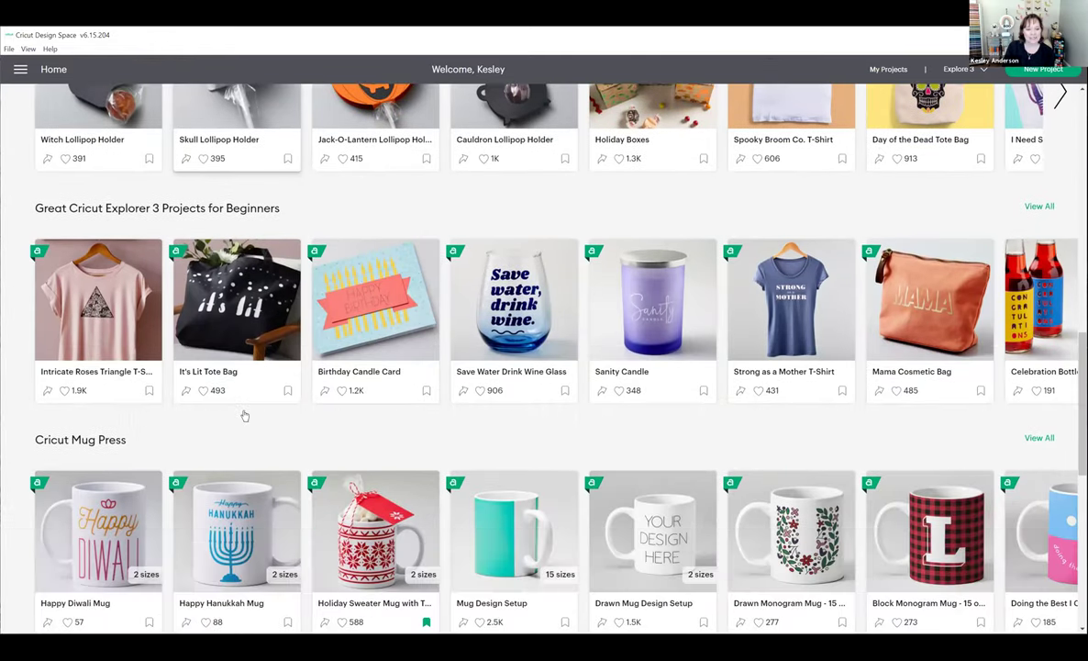
{"action": "scroll", "coordinate": [244, 417], "scroll_direction": "down", "scroll_amount": 8}
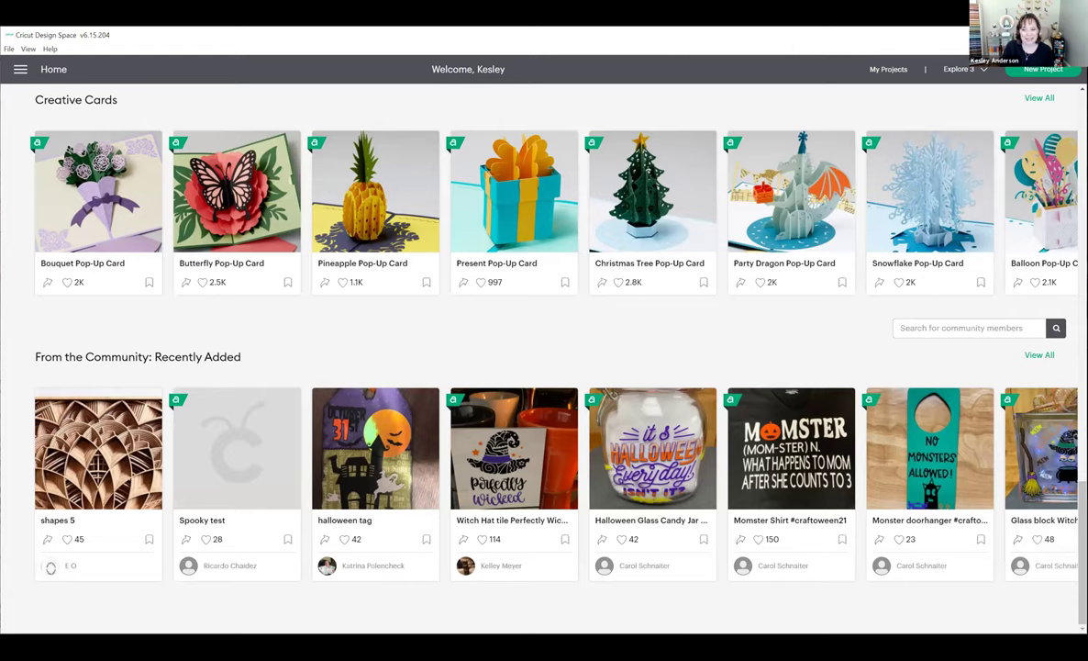
Start a new project and browse the full image library.
{"action": "left_click", "coordinate": [1035, 72]}
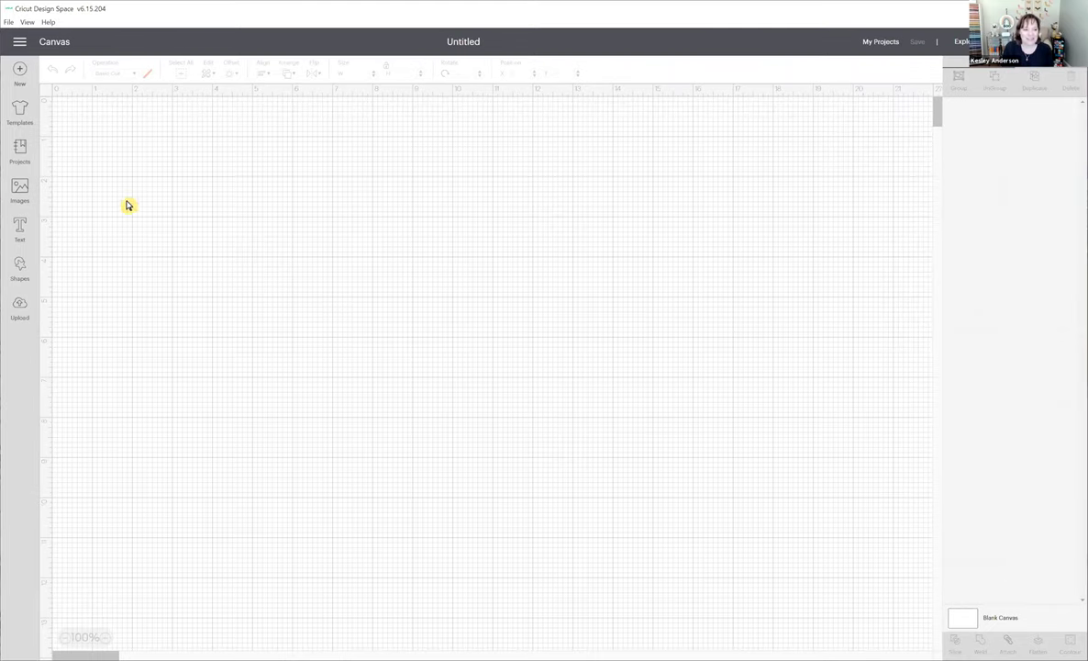
{"action": "left_click", "coordinate": [20, 189]}
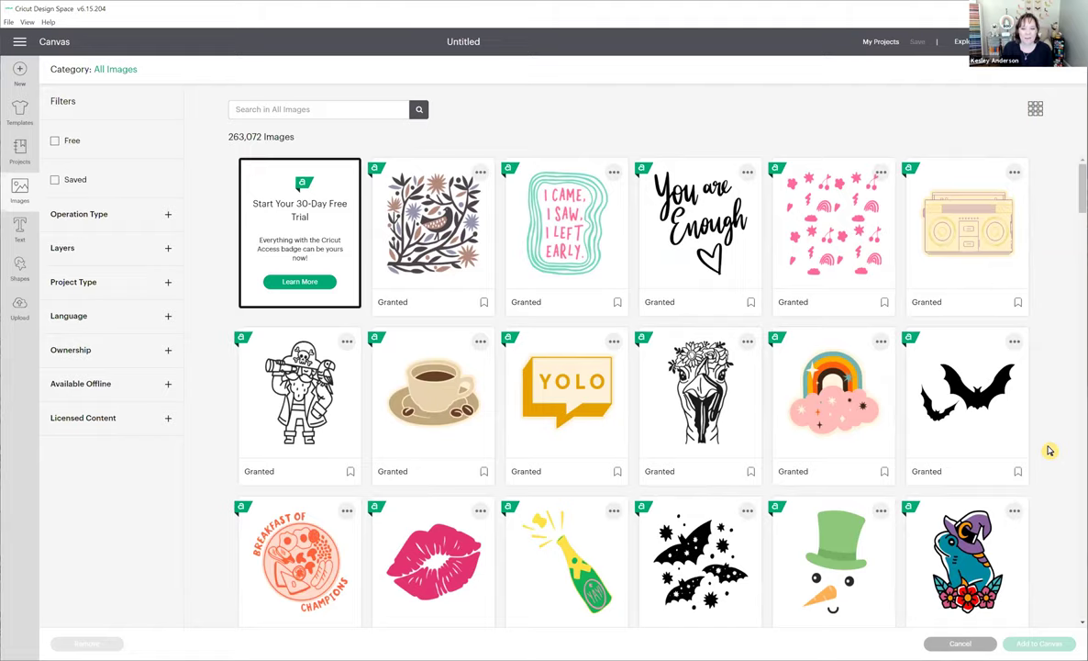
{"action": "scroll", "coordinate": [1050, 450], "scroll_direction": "down", "scroll_amount": 2}
{"action": "scroll", "coordinate": [1050, 450], "scroll_direction": "down", "scroll_amount": 2}
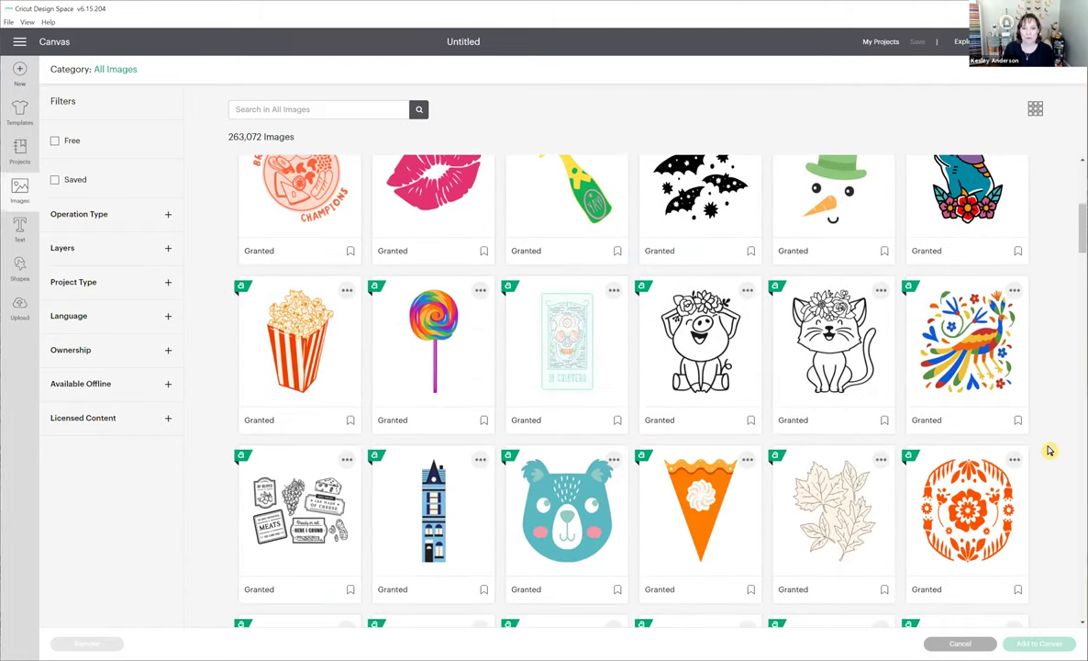
{"action": "scroll", "coordinate": [1050, 449], "scroll_direction": "down", "scroll_amount": 2}
{"action": "scroll", "coordinate": [1049, 450], "scroll_direction": "up", "scroll_amount": 3}
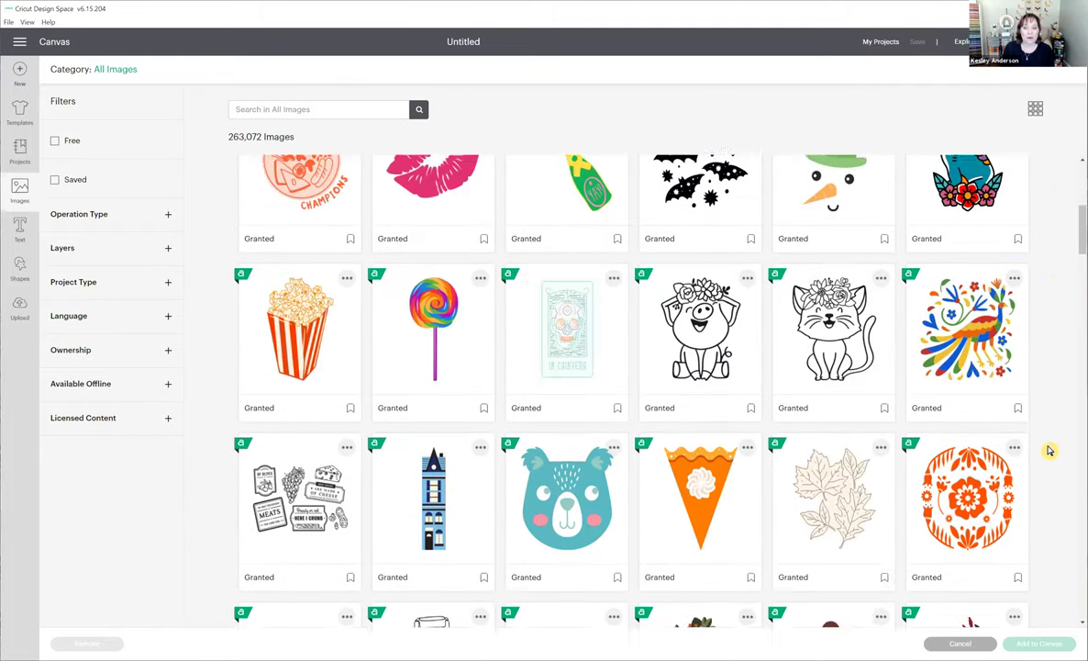
{"action": "scroll", "coordinate": [1050, 449], "scroll_direction": "up", "scroll_amount": 2}
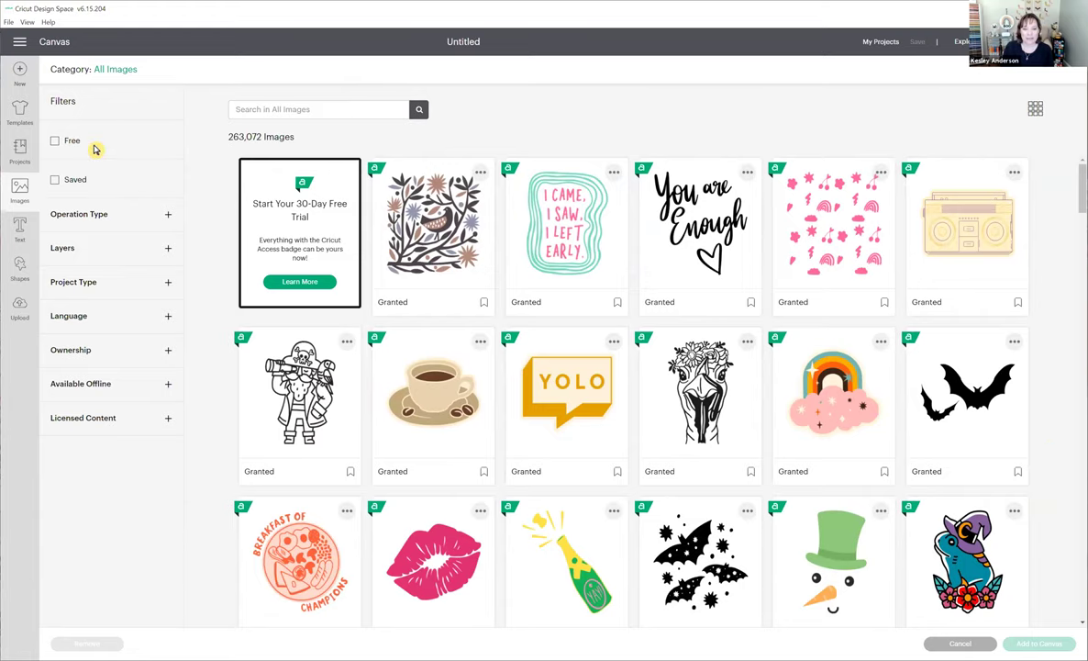
Limit the image library to free images and search it for "believe in your dreams", looking through the results.
{"action": "left_click", "coordinate": [54, 142]}
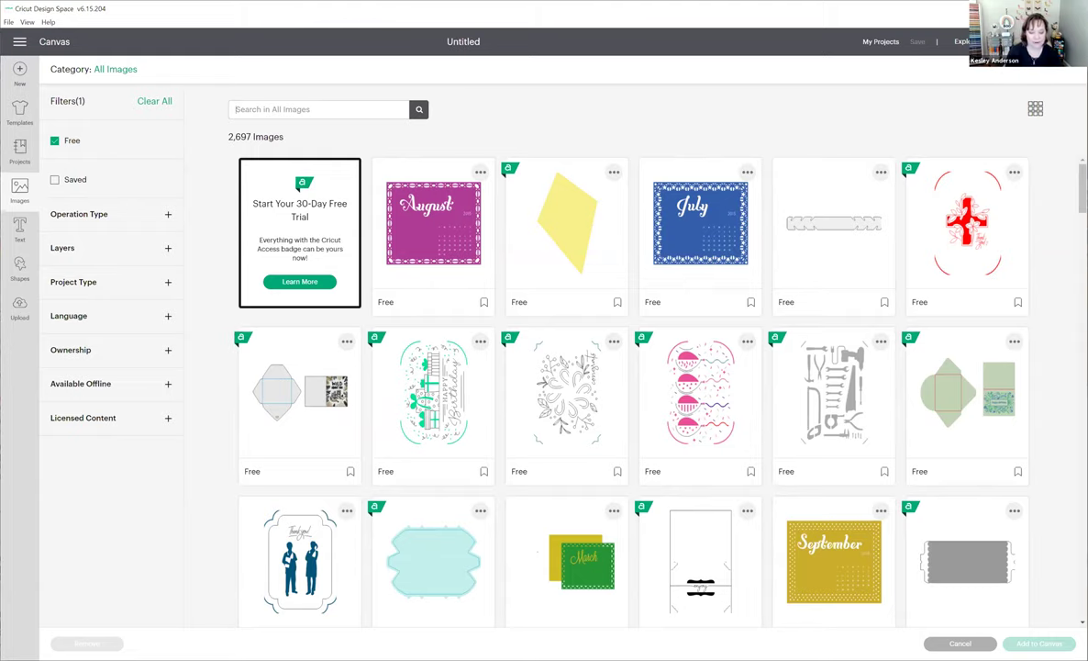
{"action": "type", "text": "bi"}
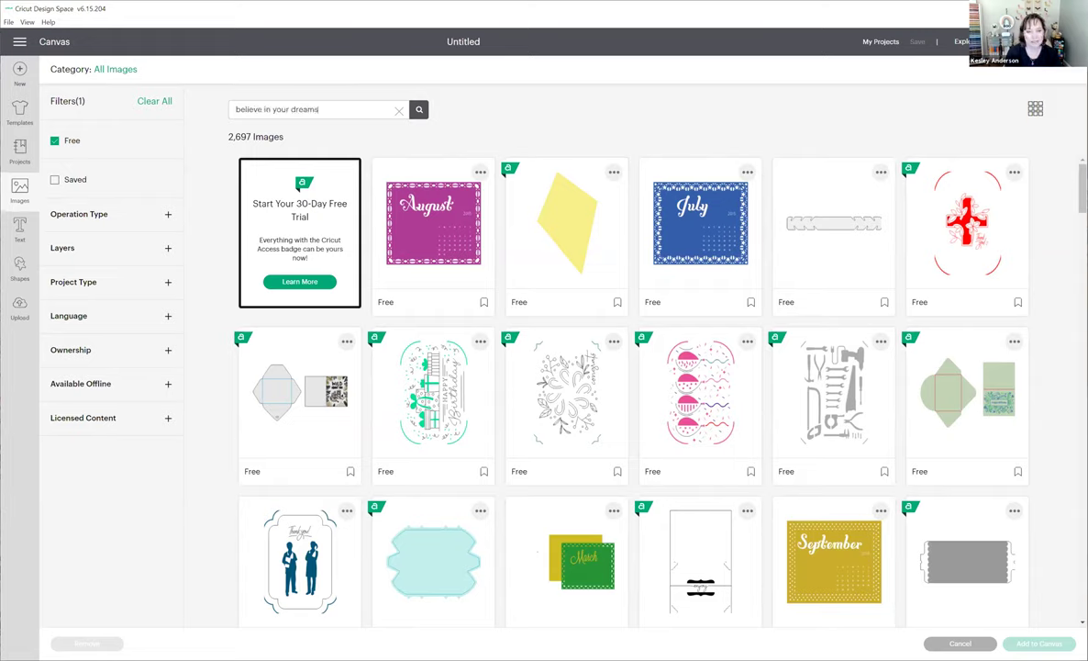
{"action": "key", "text": "Return"}
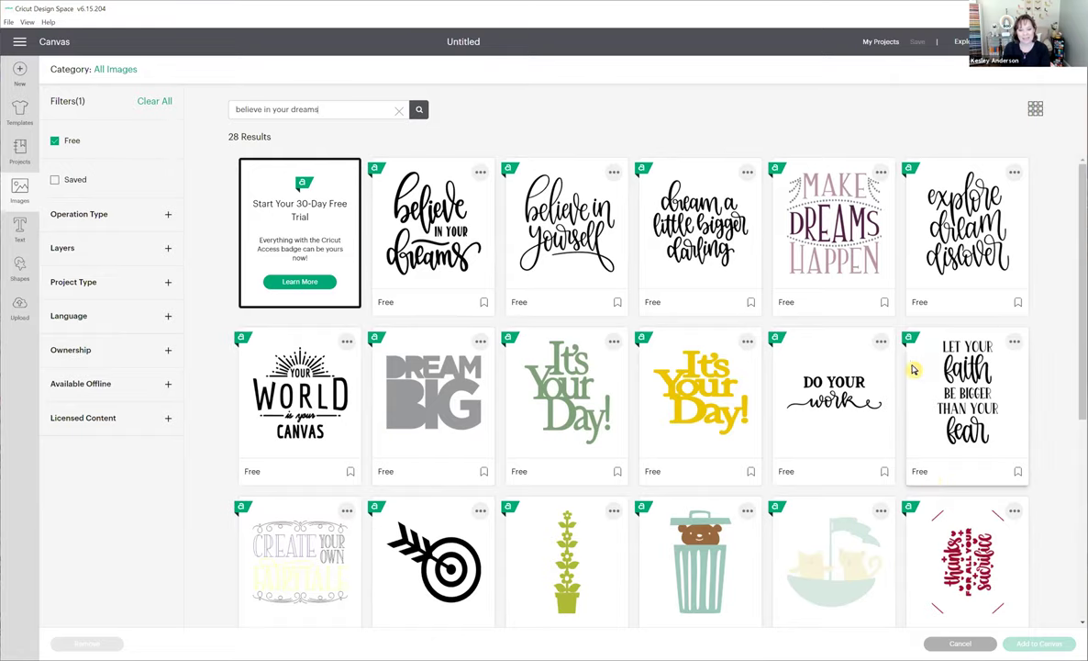
{"action": "scroll", "coordinate": [636, 488], "scroll_direction": "down", "scroll_amount": 2}
{"action": "scroll", "coordinate": [636, 491], "scroll_direction": "down", "scroll_amount": 5}
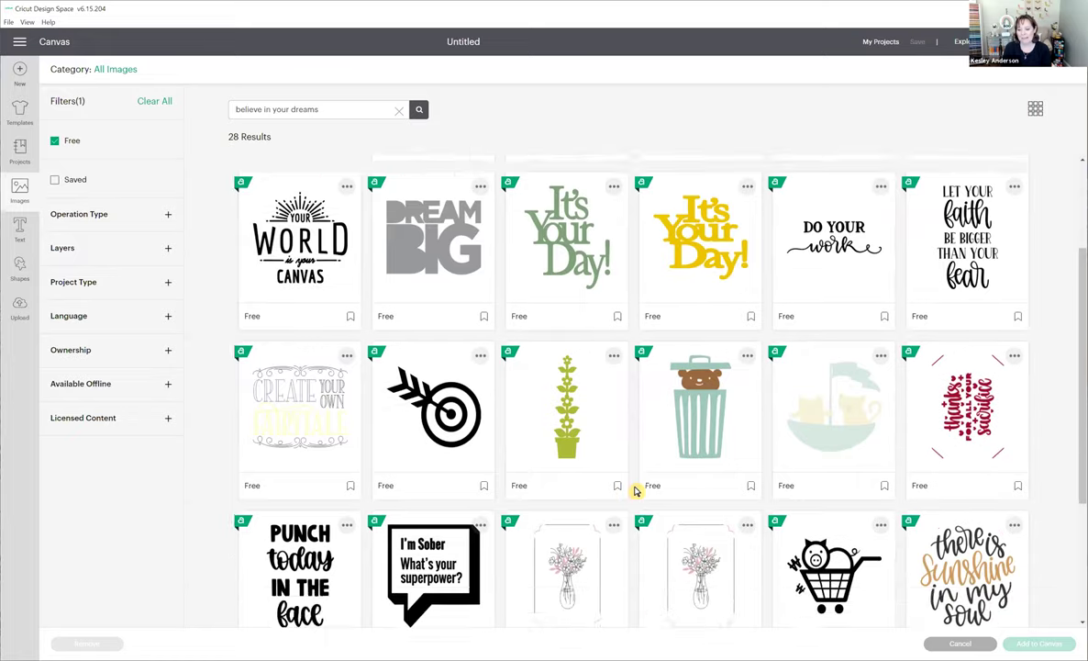
{"action": "scroll", "coordinate": [636, 491], "scroll_direction": "up", "scroll_amount": 6}
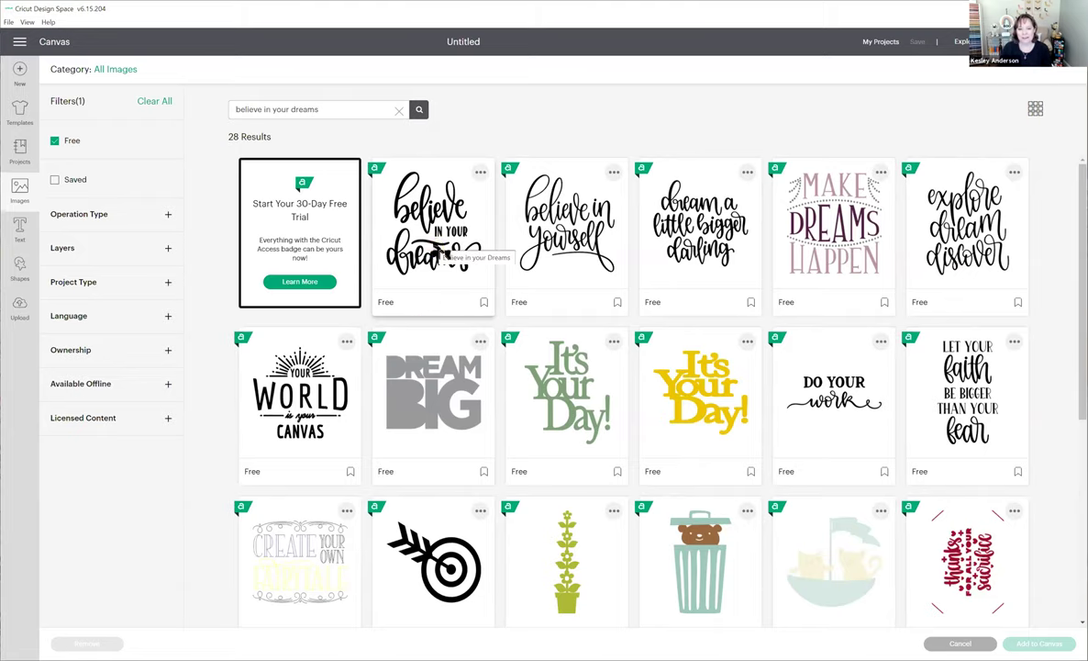
View the Saved category of the projects.
{"action": "left_click", "coordinate": [479, 173]}
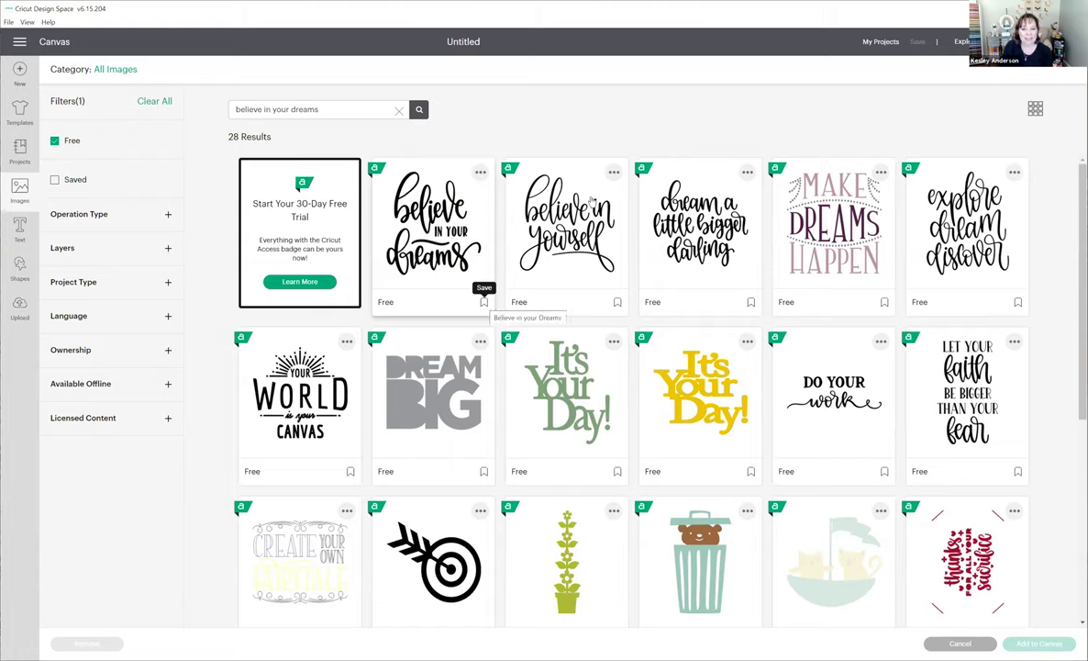
{"action": "left_click", "coordinate": [869, 42]}
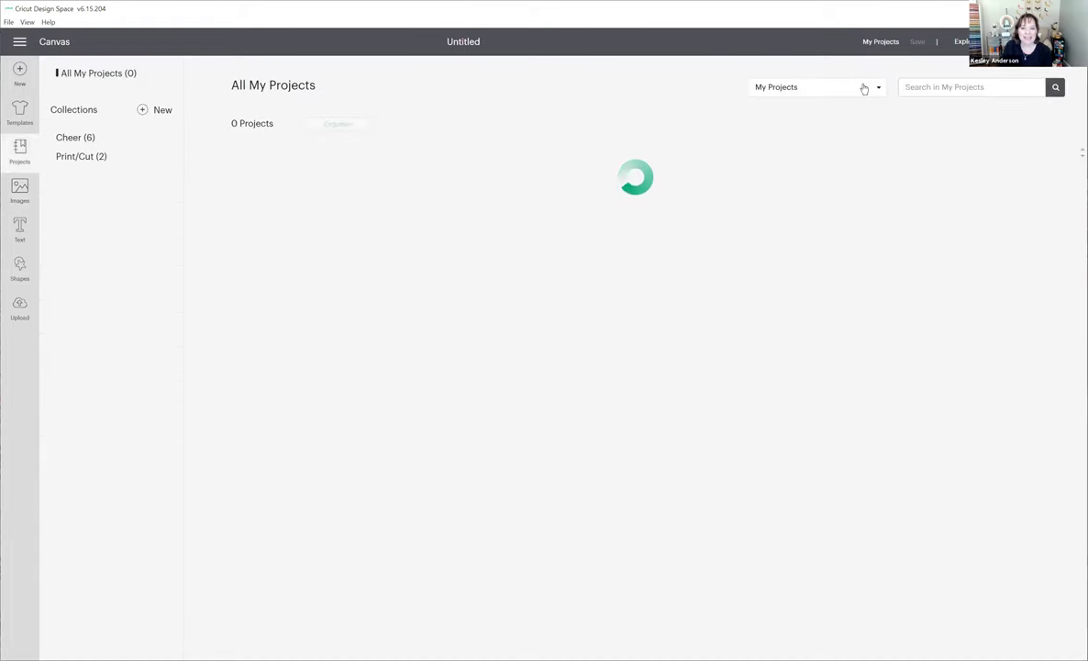
{"action": "left_click", "coordinate": [864, 88]}
{"action": "left_click", "coordinate": [769, 126]}
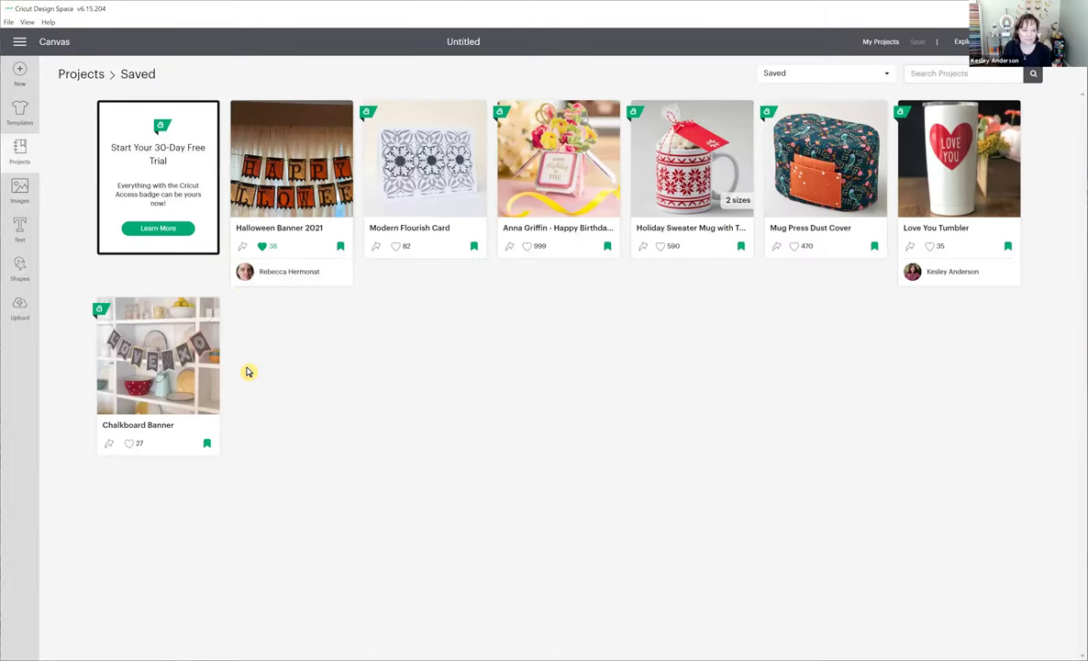
Bookmark the free "Believe in your Dreams" and "Make Dreams Happen" images, and select the "Believe in your Dreams" one.
{"action": "left_click", "coordinate": [21, 188]}
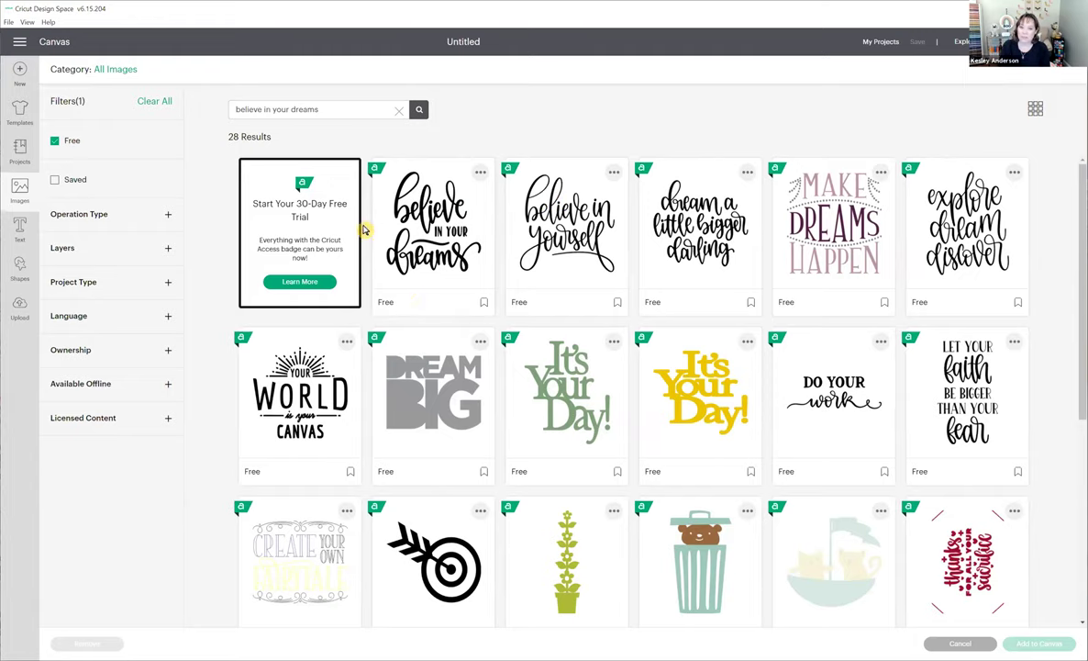
{"action": "left_click", "coordinate": [484, 303]}
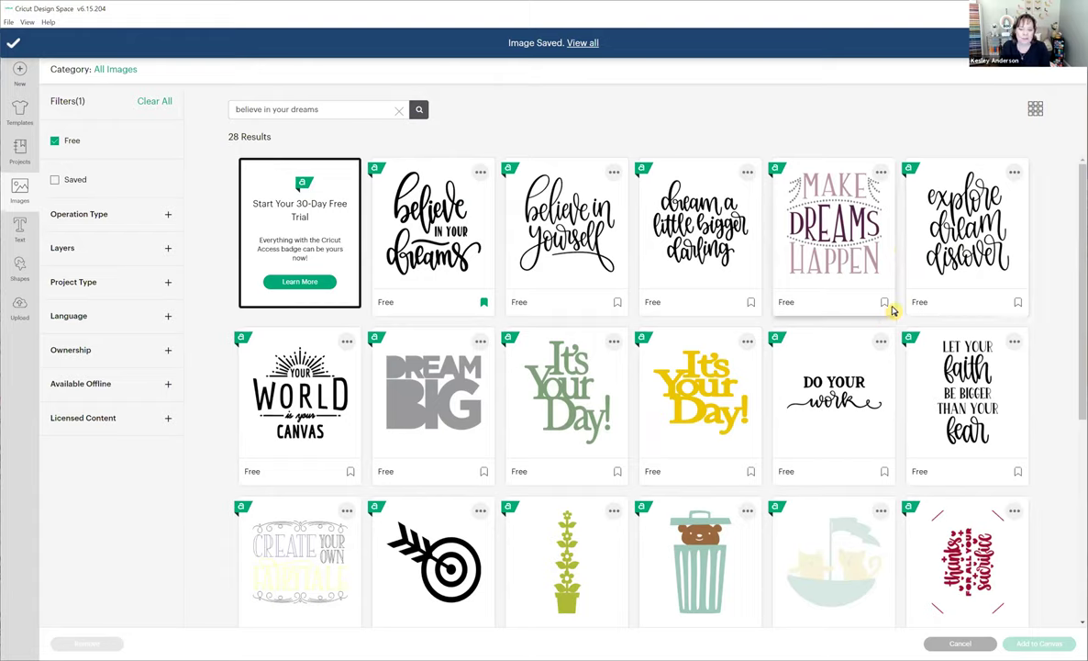
{"action": "left_click", "coordinate": [883, 303]}
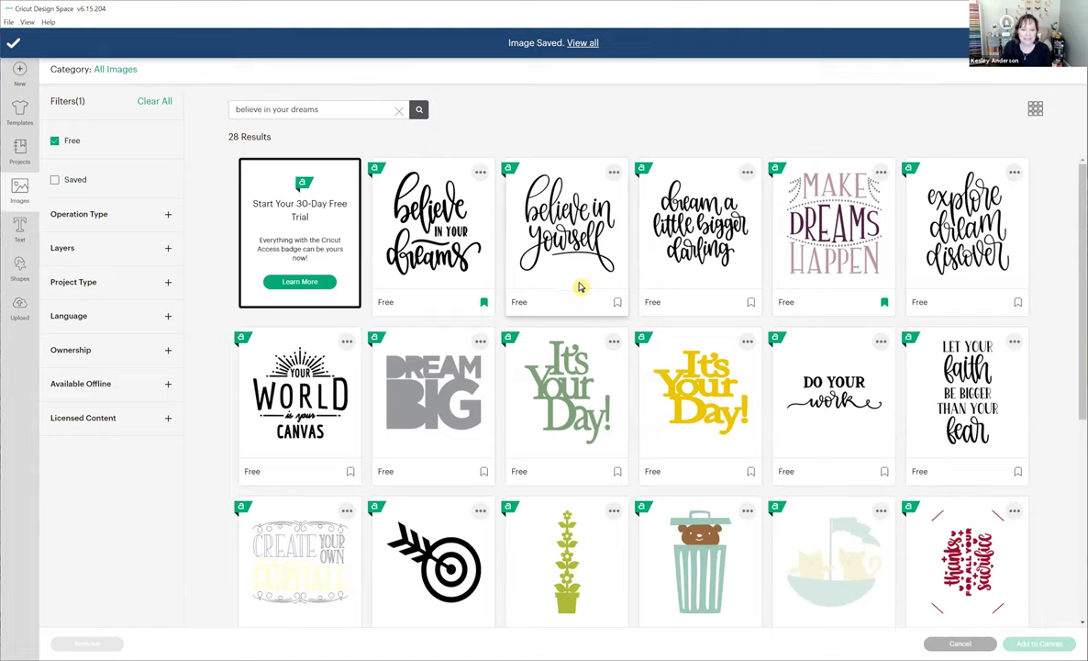
{"action": "left_click", "coordinate": [464, 282]}
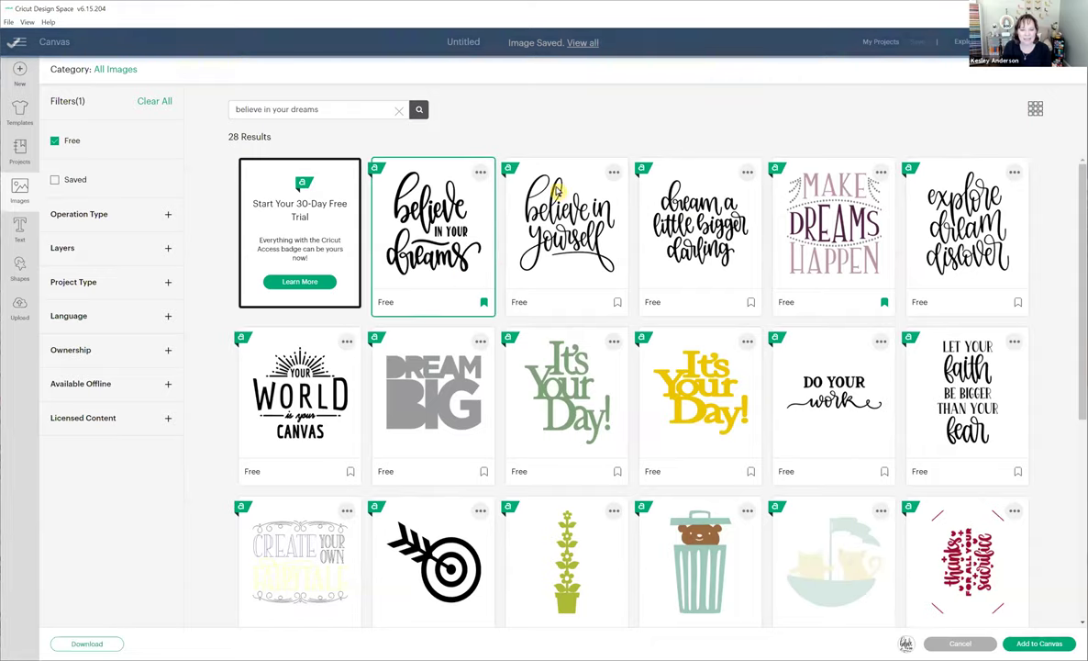
Check the Saved projects again for the newly bookmarked images.
{"action": "left_click", "coordinate": [877, 44]}
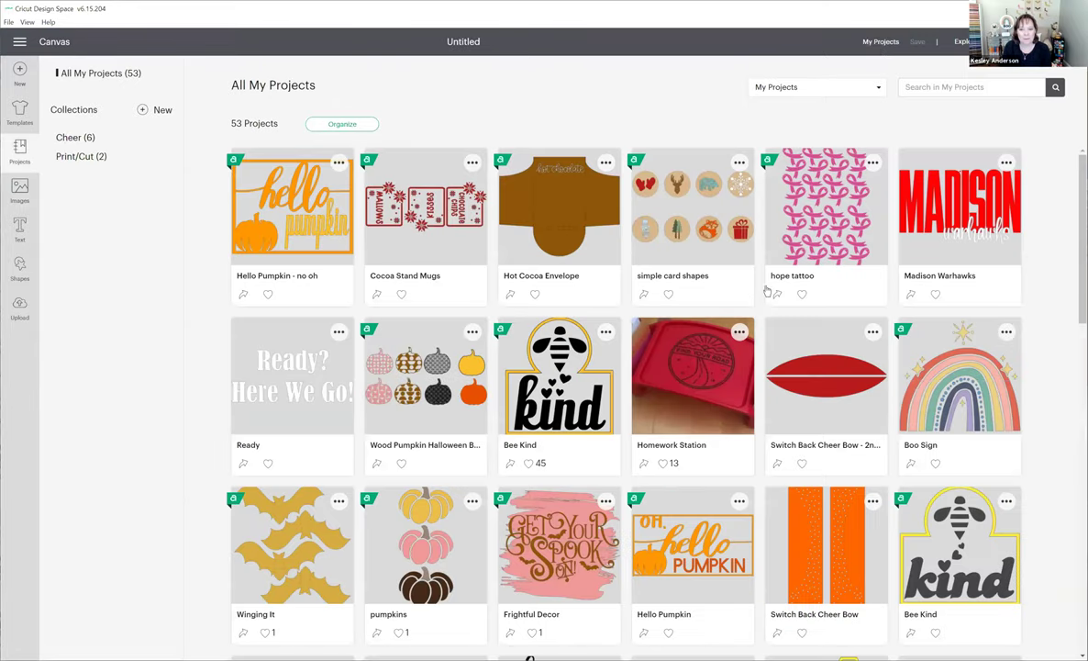
{"action": "left_click", "coordinate": [877, 89]}
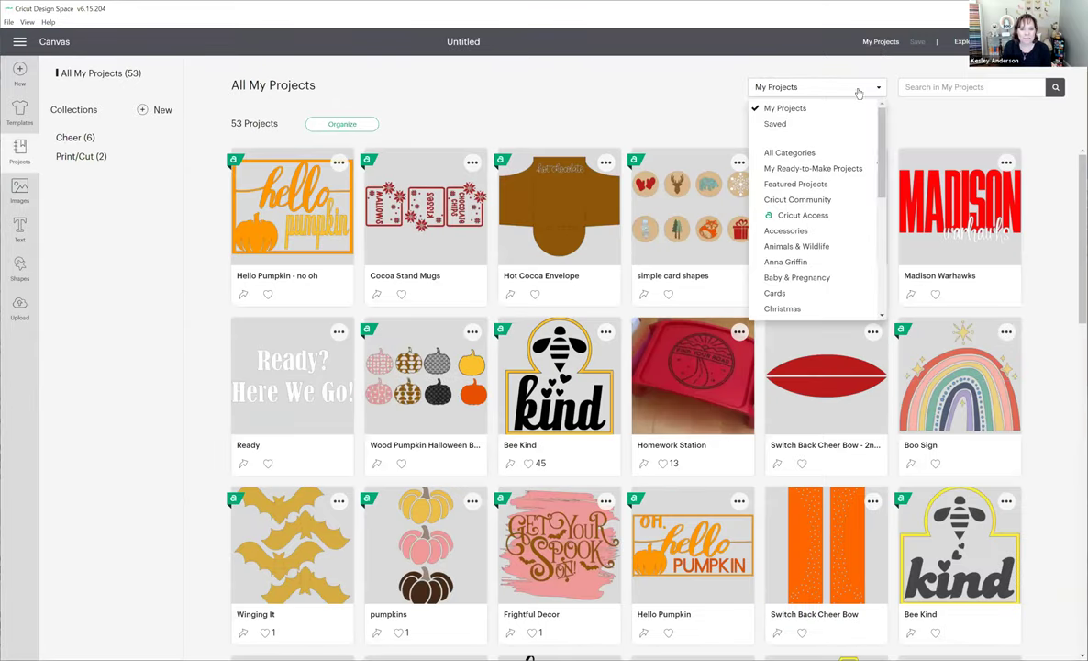
{"action": "left_click", "coordinate": [775, 124]}
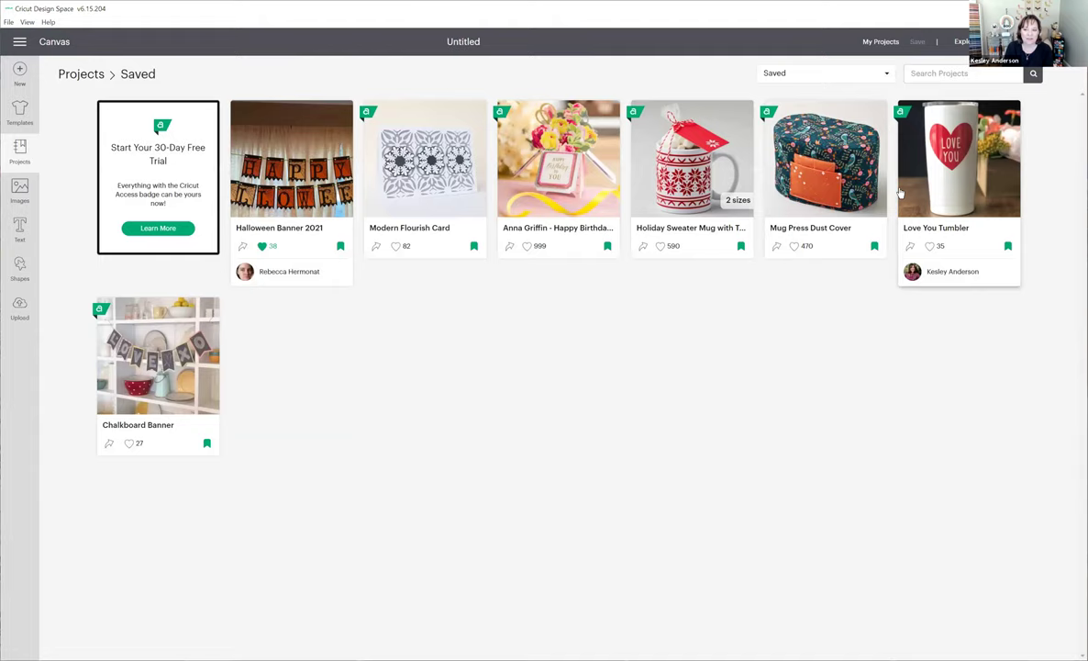
Add the selected "Believe in your Dreams" image to the canvas and move it to about X 2.75, Y 1.6 inches.
{"action": "left_click", "coordinate": [18, 192]}
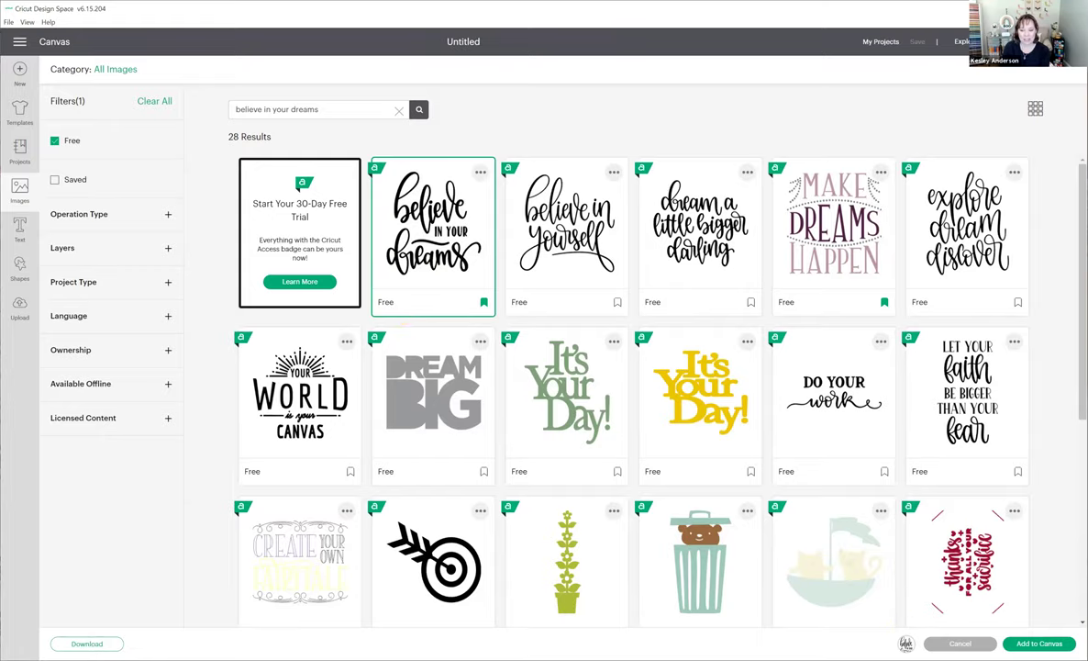
{"action": "left_click", "coordinate": [1040, 644]}
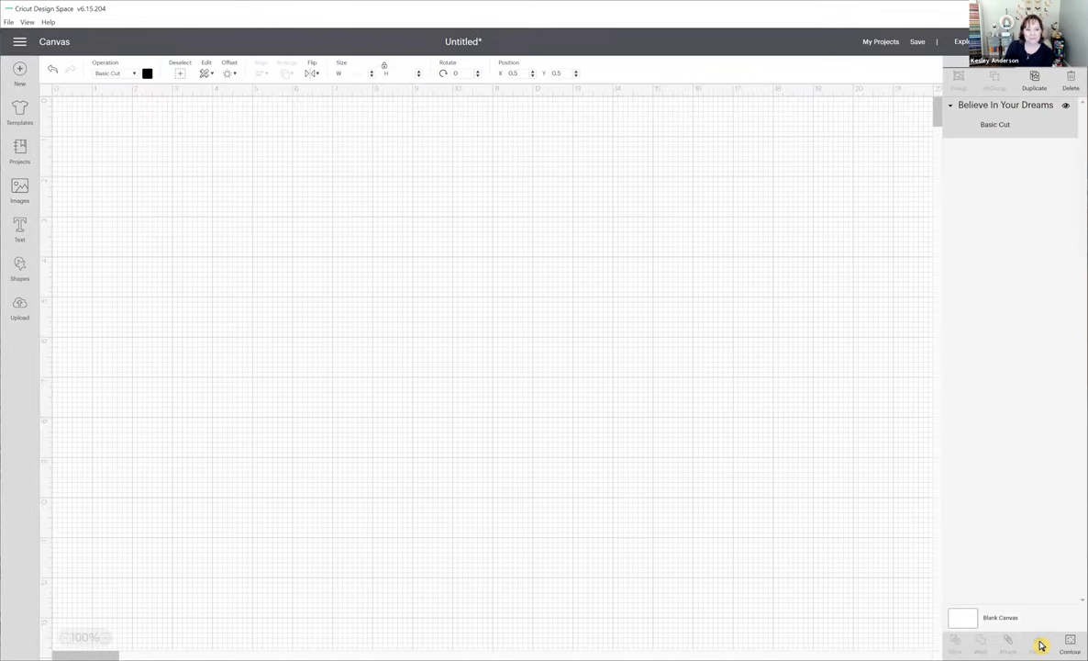
{"action": "left_click_drag", "start_coordinate": [182, 255], "coordinate": [274, 304]}
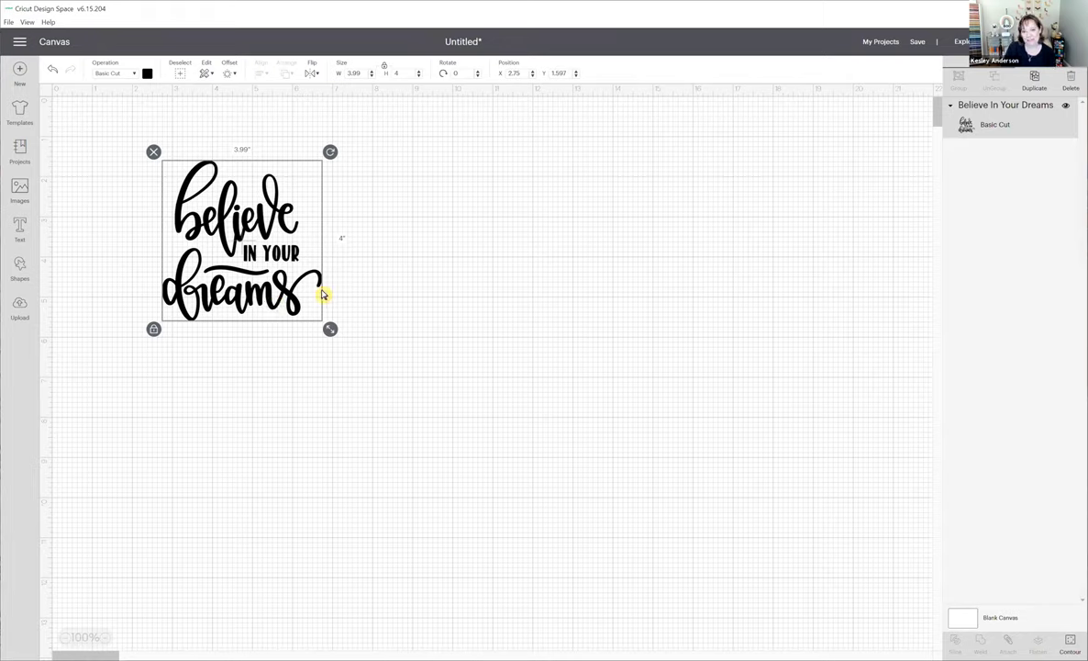
Unlock the design's proportions, stretch it to about 3.88 by 6.61 inches, and undo the stretch.
{"action": "left_click", "coordinate": [154, 330]}
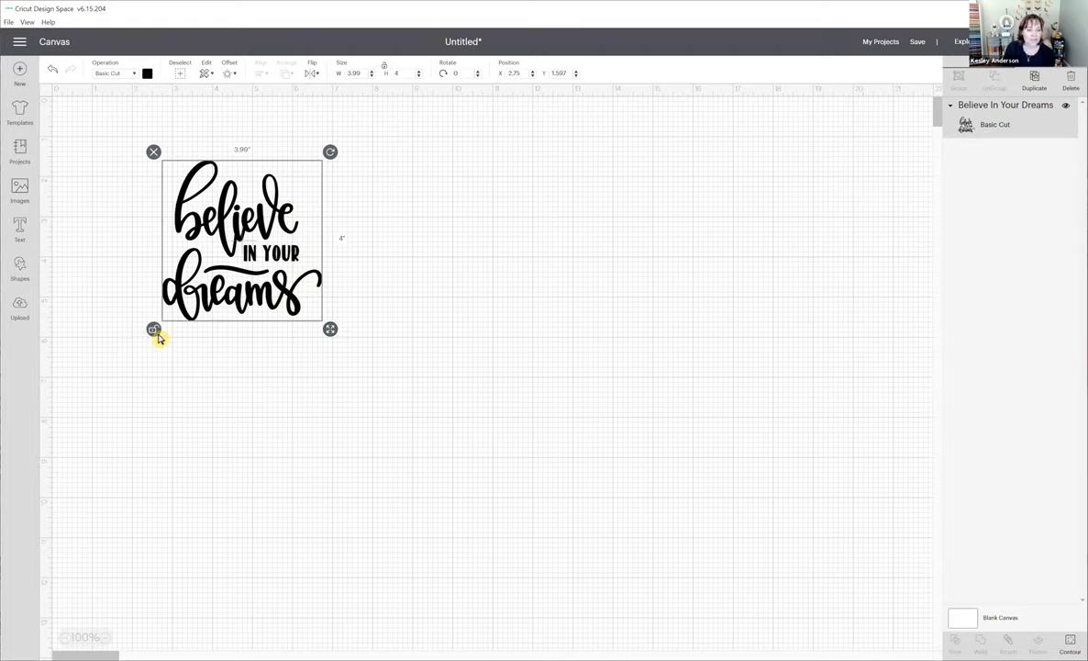
{"action": "left_click_drag", "start_coordinate": [331, 327], "coordinate": [327, 435]}
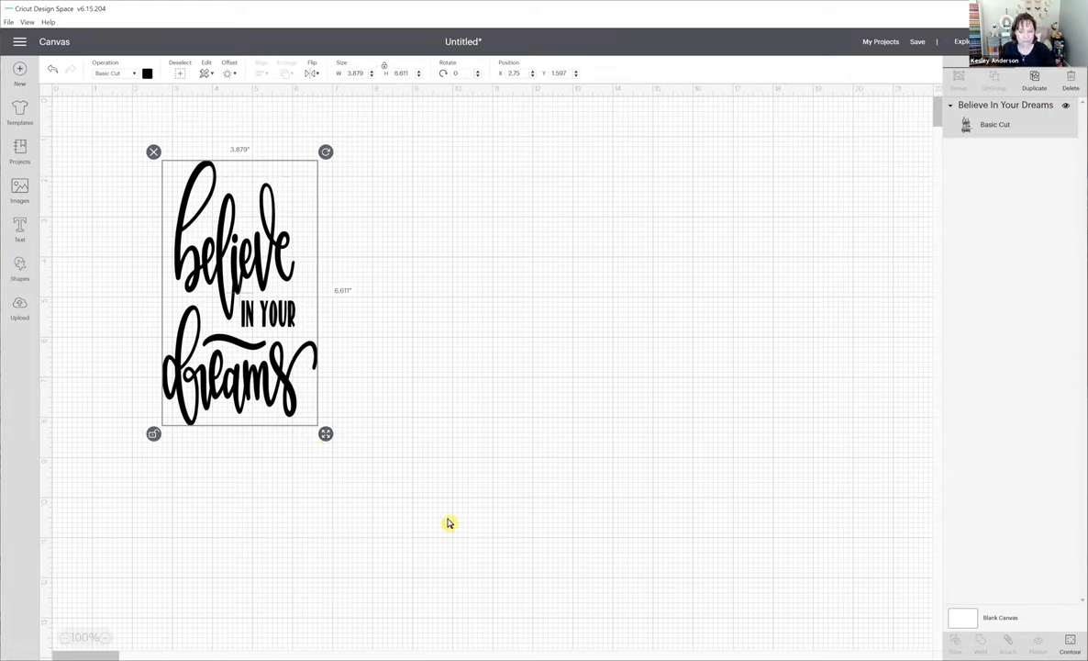
{"action": "key", "text": "ctrl+z"}
Set the "Believe in your Dreams" design's width to 3.5 inches with its proportions locked.
{"action": "left_click", "coordinate": [246, 226]}
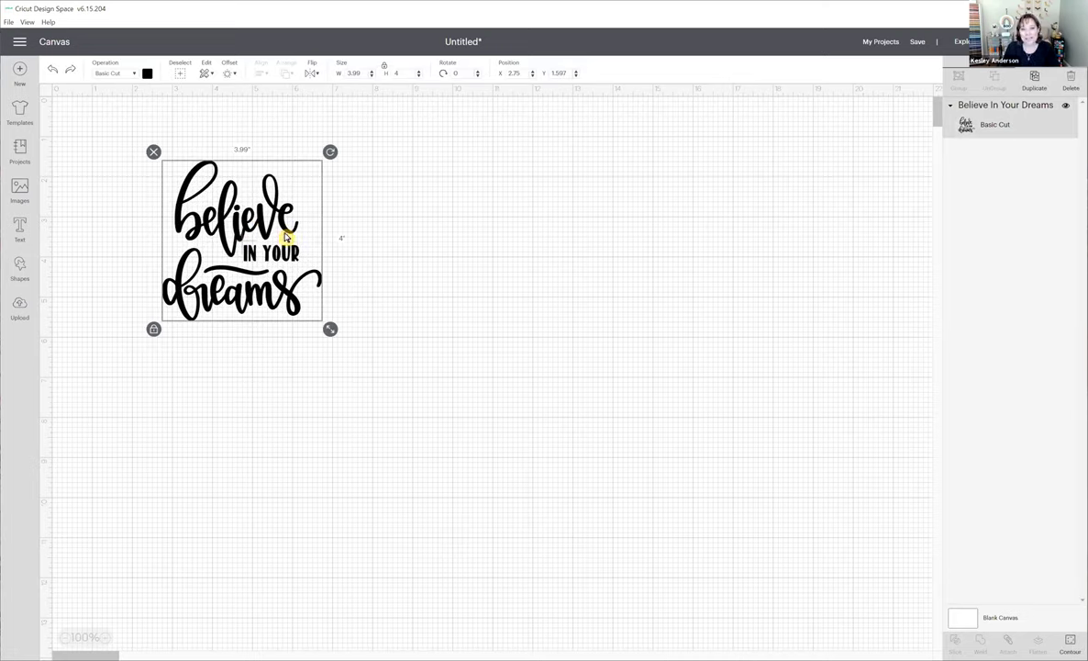
{"action": "left_click", "coordinate": [362, 74]}
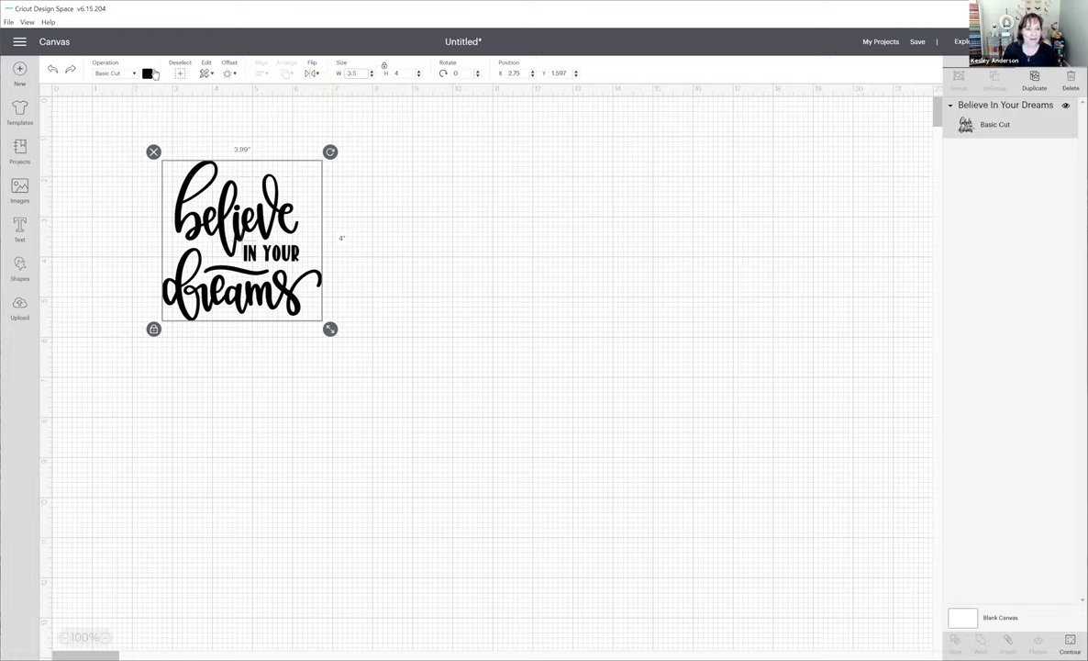
{"action": "left_click", "coordinate": [386, 77]}
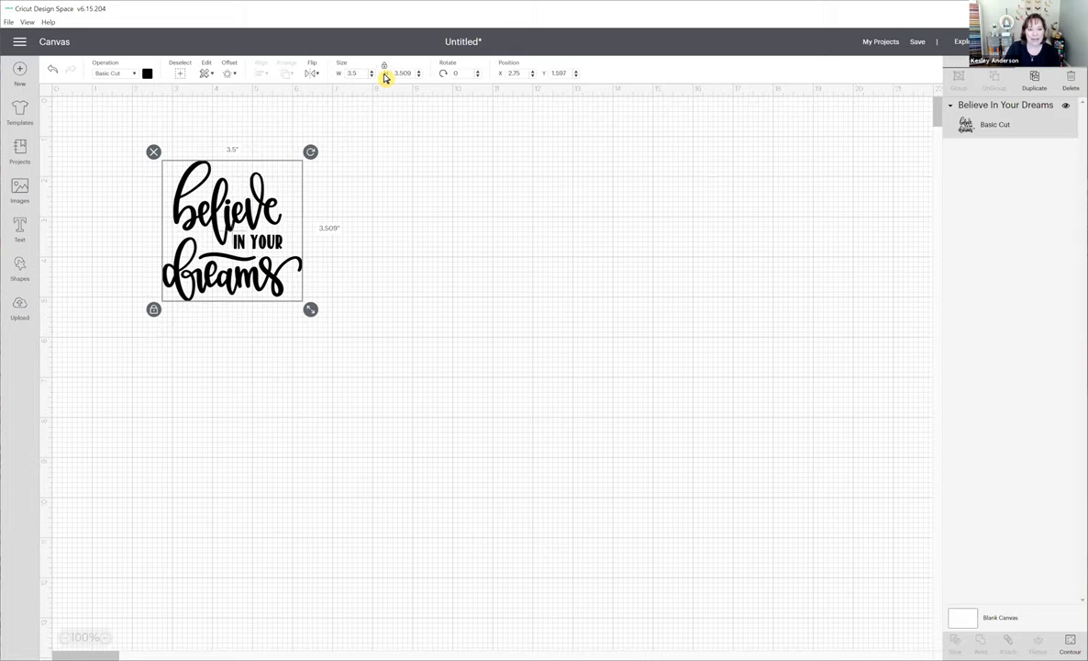
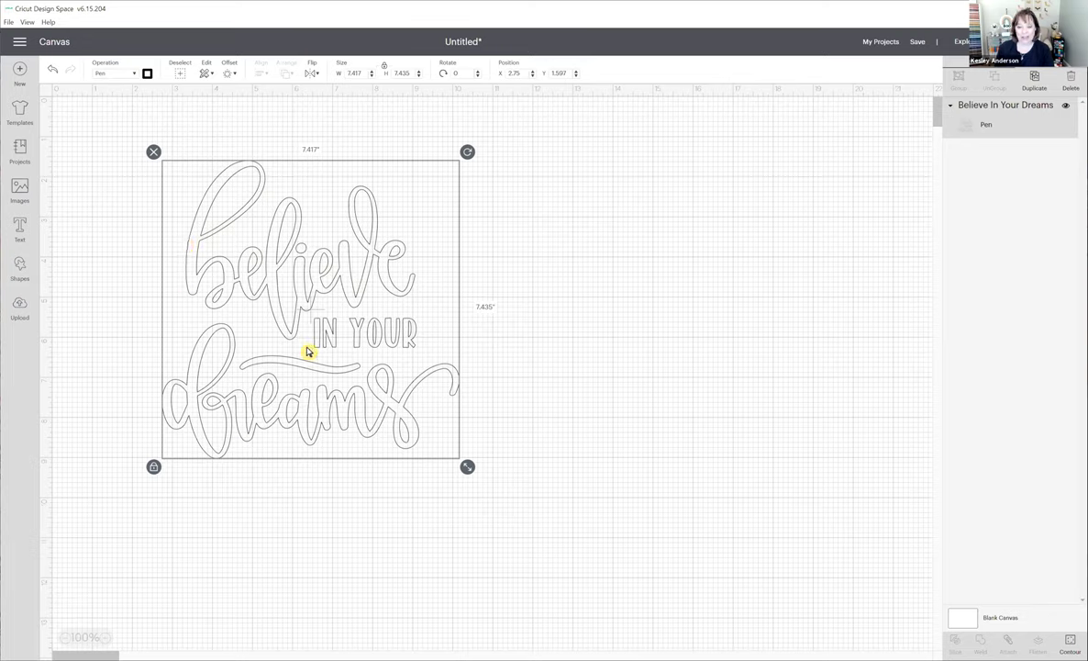
Try Tawny as the "Believe in your Dreams" design's pen color, and settle on Brick.
{"action": "left_click", "coordinate": [147, 74]}
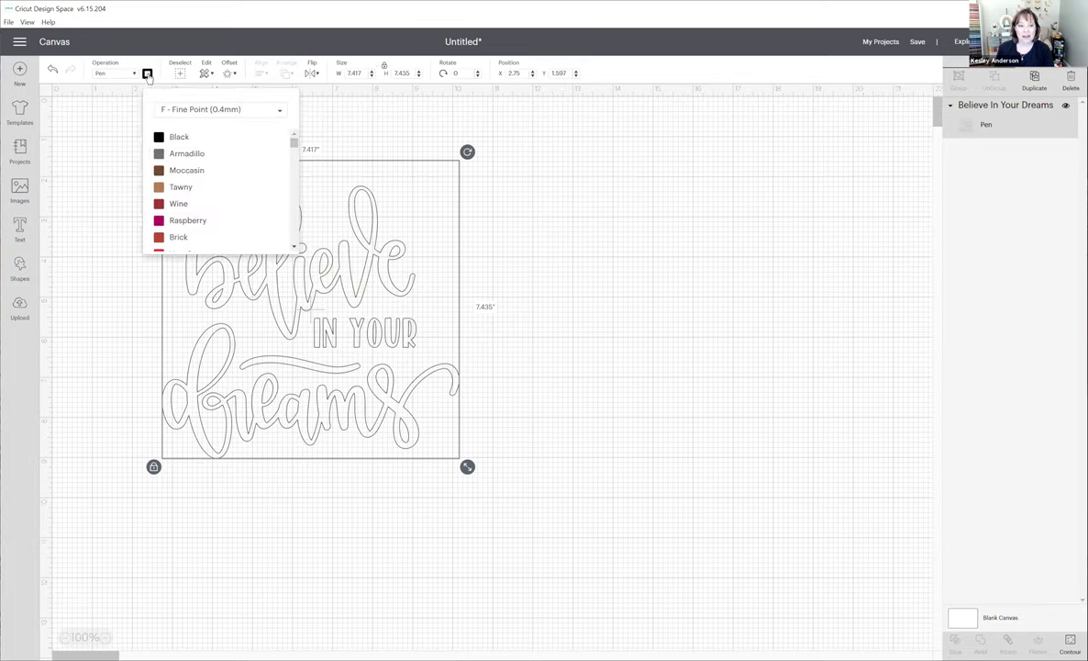
{"action": "left_click", "coordinate": [180, 186]}
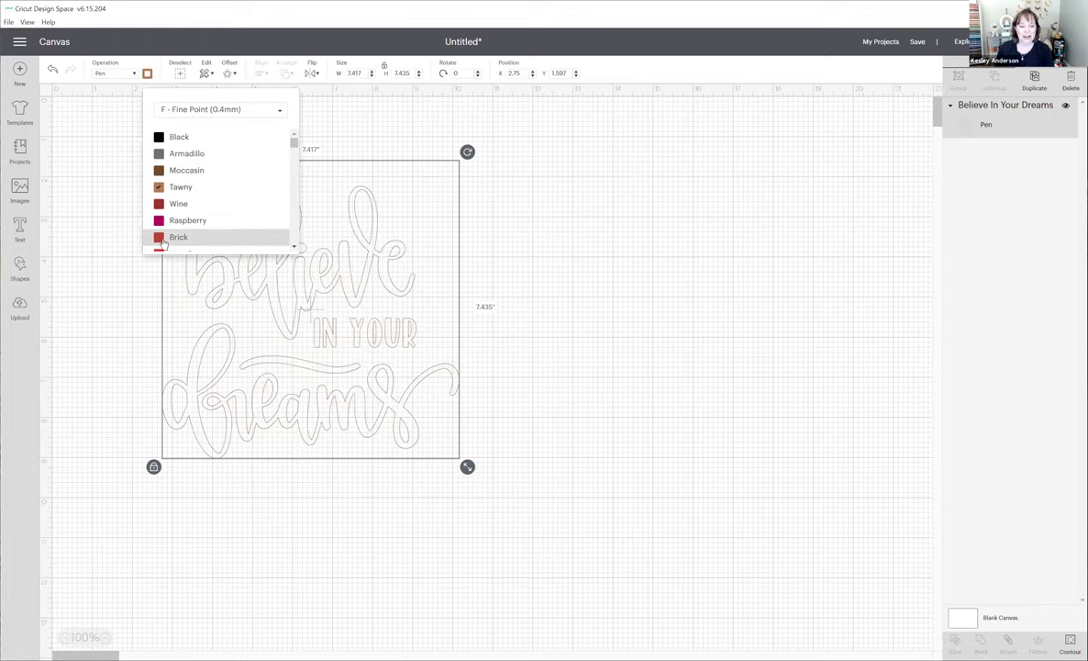
{"action": "left_click", "coordinate": [175, 237]}
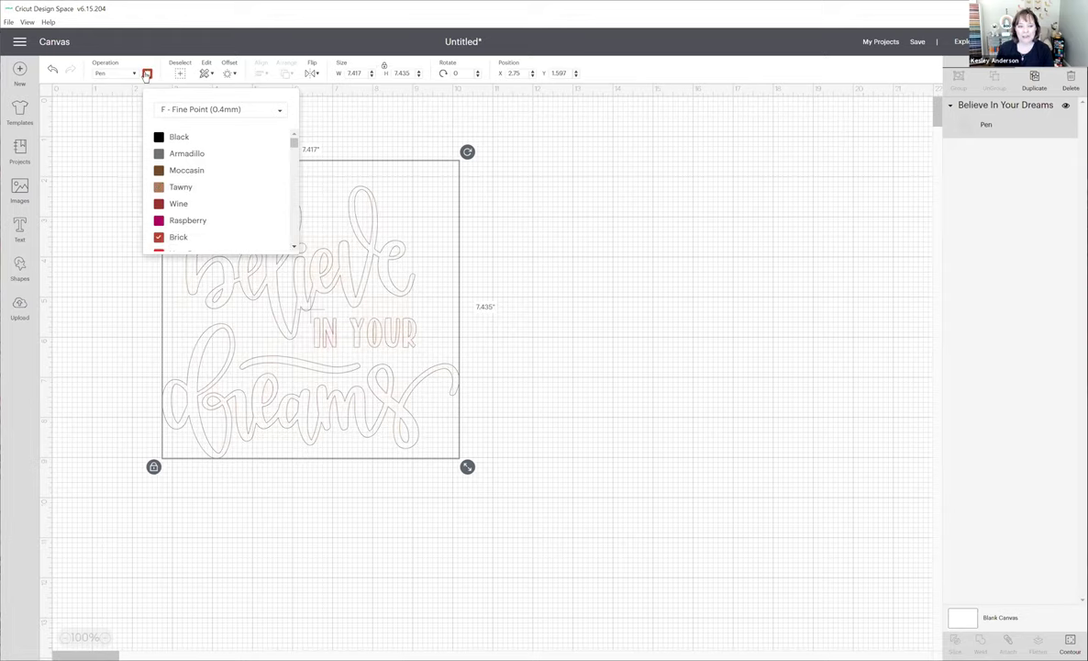
{"action": "left_click", "coordinate": [523, 339]}
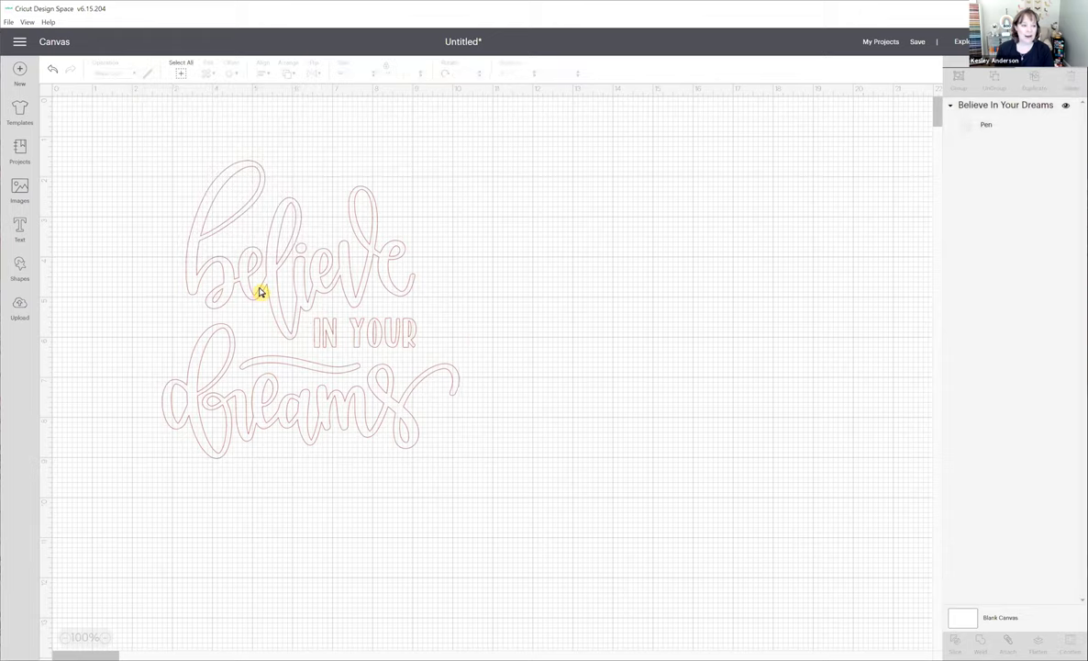
Search the image library for "cricut" across all images with the Free filter turned off.
{"action": "left_click", "coordinate": [20, 189]}
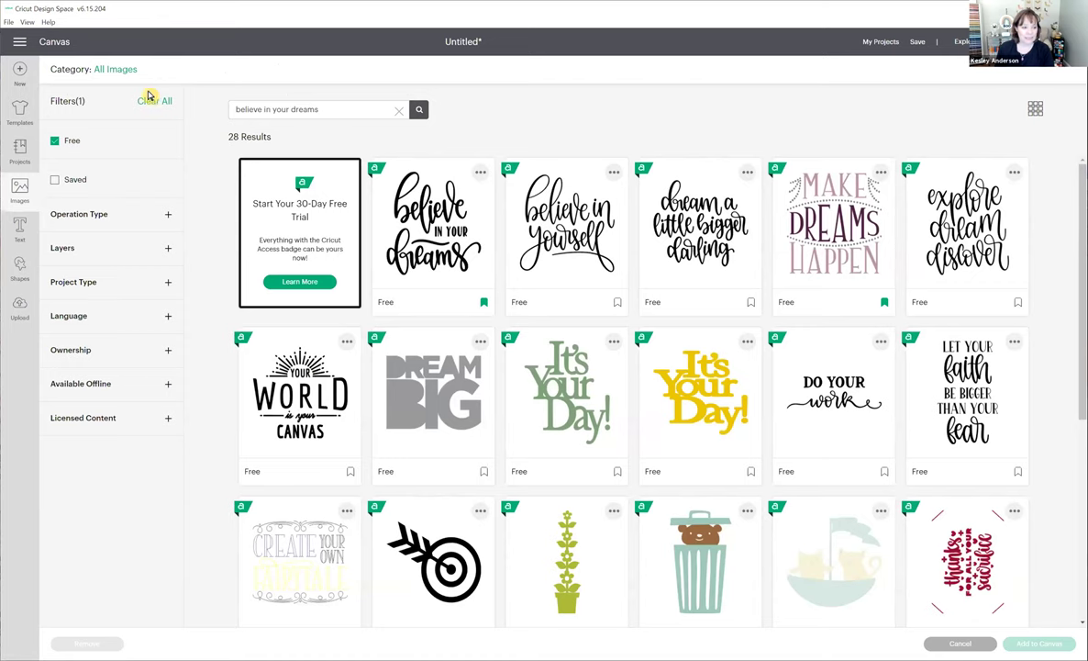
{"action": "left_click", "coordinate": [54, 142]}
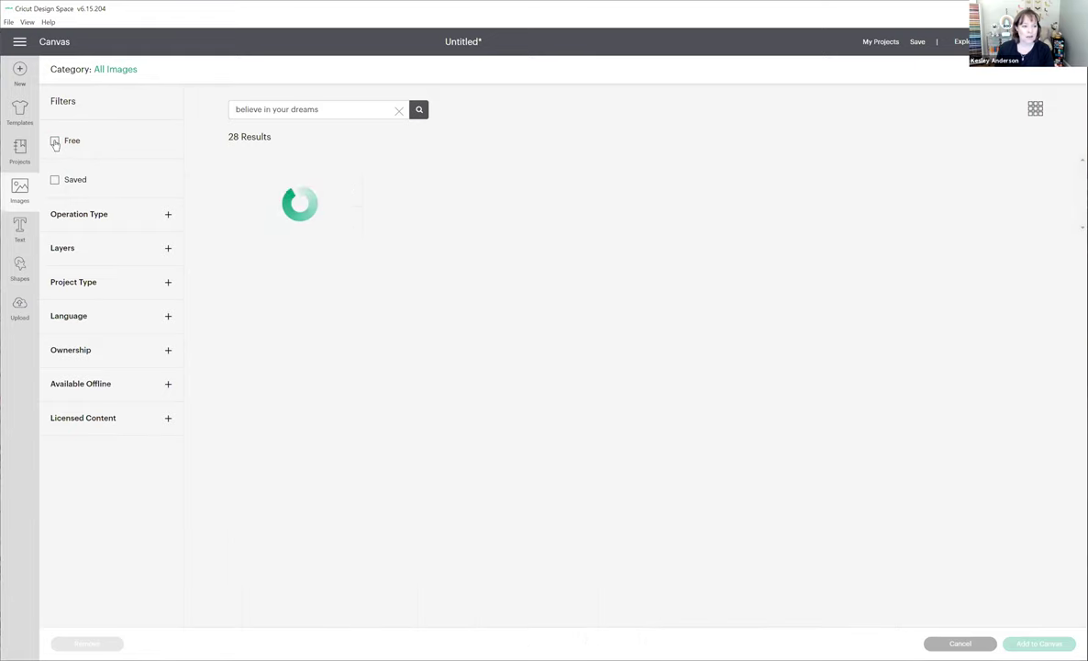
{"action": "left_click", "coordinate": [116, 68]}
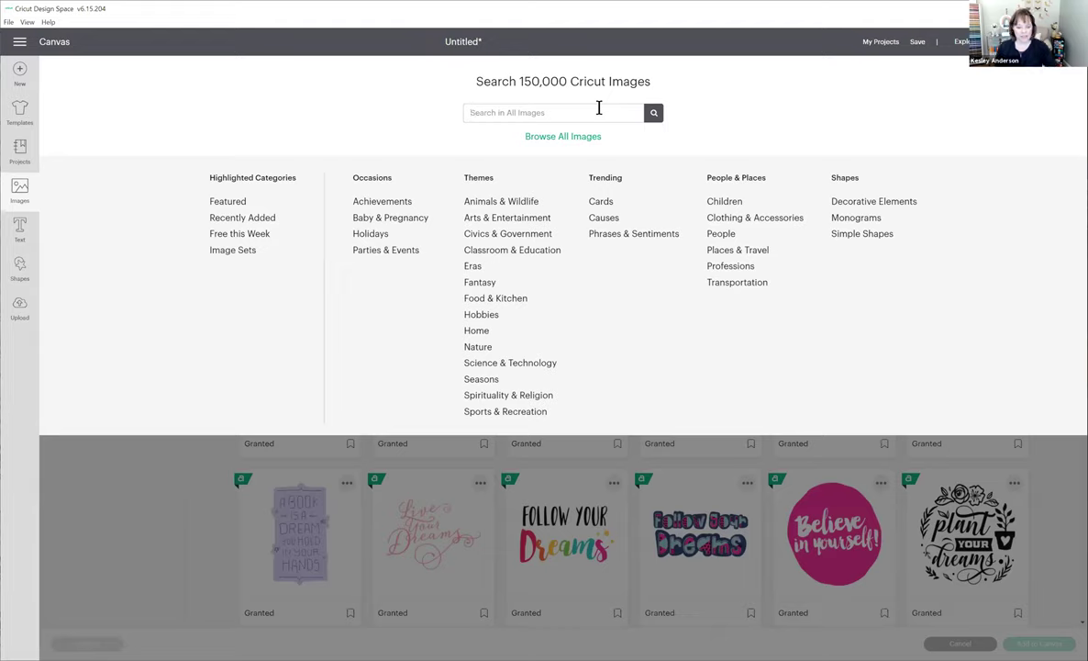
{"action": "type", "text": "q"}
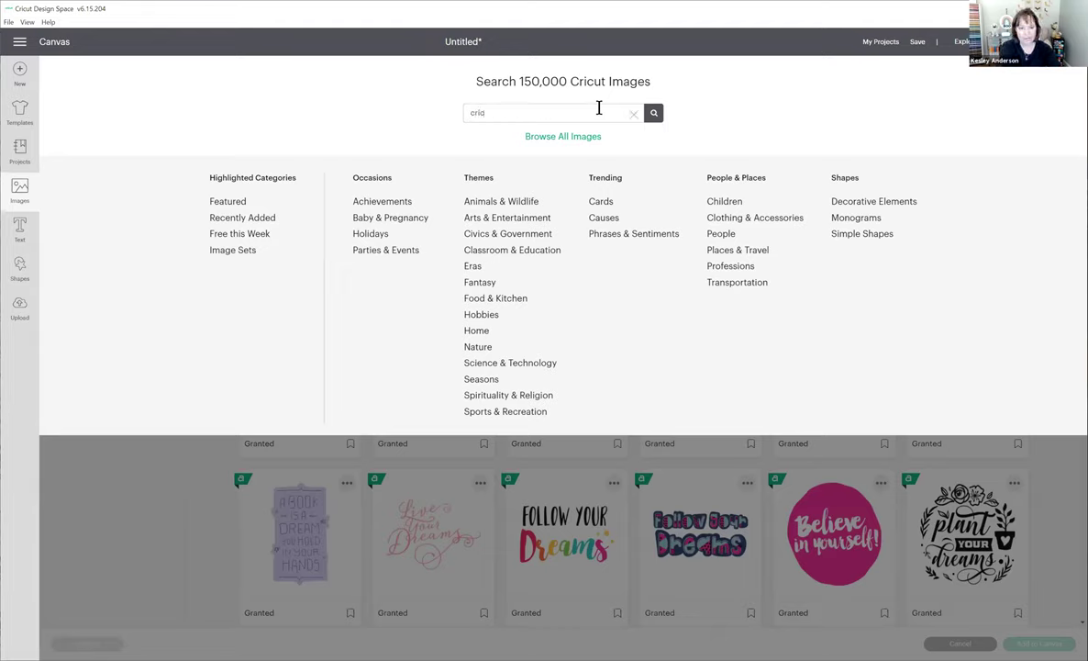
{"action": "key", "text": "Return"}
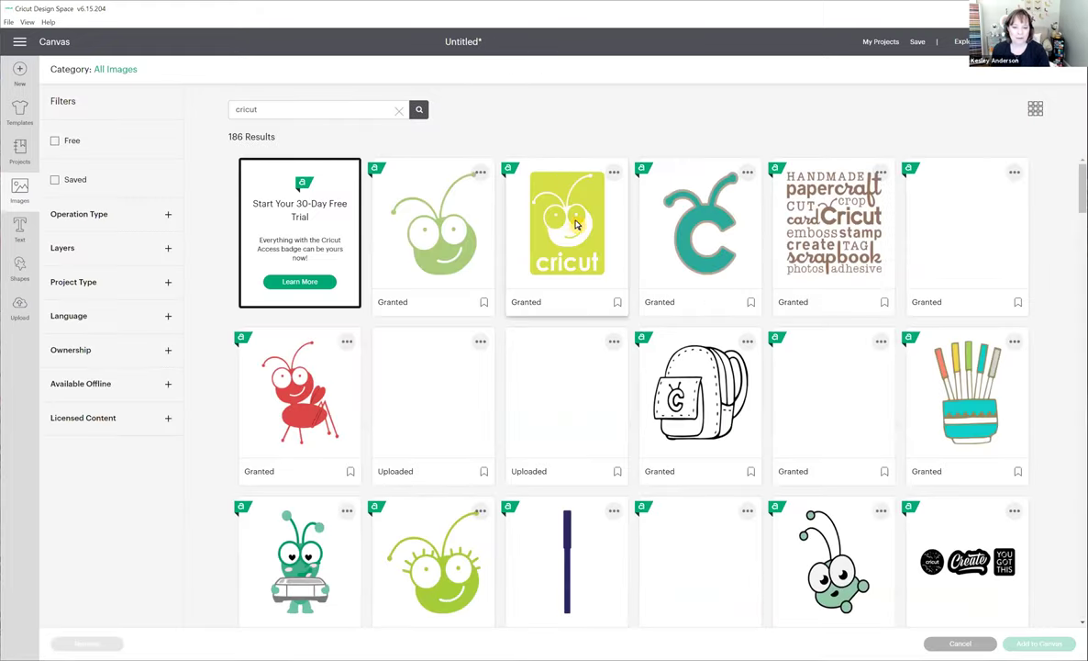
Find the free green Cricut Cutie image in the search results and open its image set.
{"action": "scroll", "coordinate": [531, 222], "scroll_direction": "down", "scroll_amount": 2}
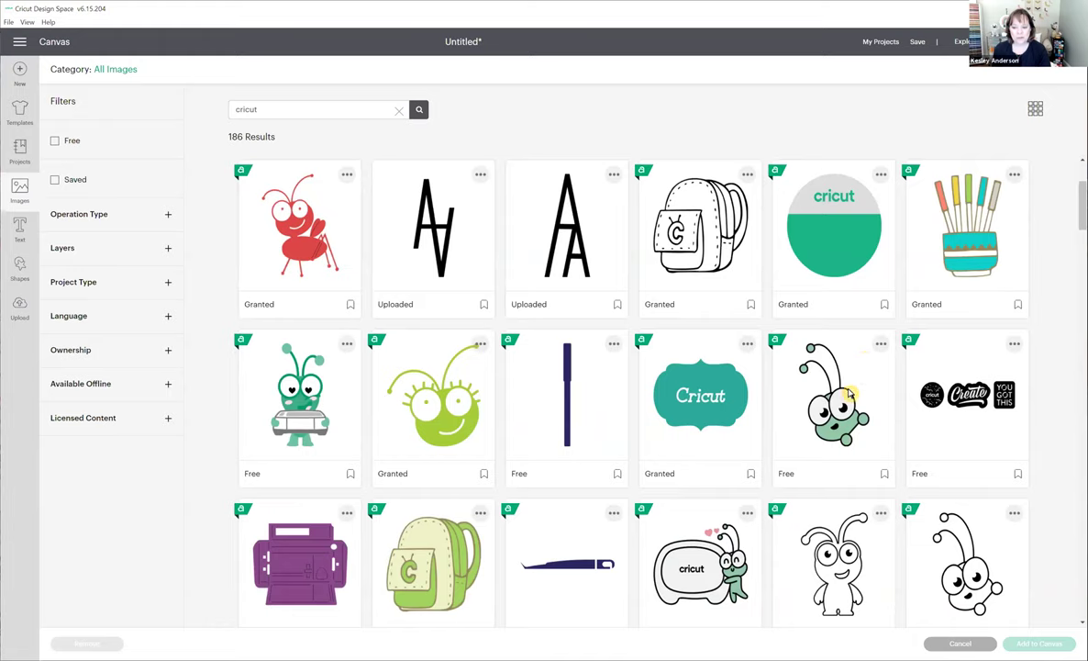
{"action": "scroll", "coordinate": [804, 485], "scroll_direction": "down", "scroll_amount": 1}
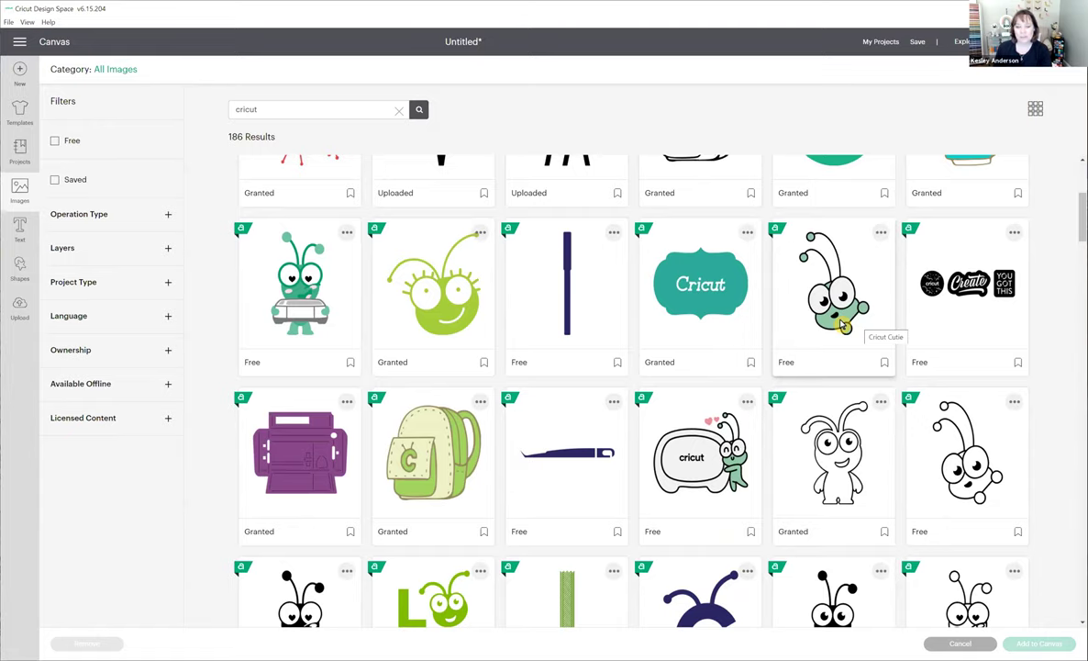
{"action": "scroll", "coordinate": [842, 323], "scroll_direction": "down", "scroll_amount": 1}
{"action": "scroll", "coordinate": [841, 323], "scroll_direction": "up", "scroll_amount": 1}
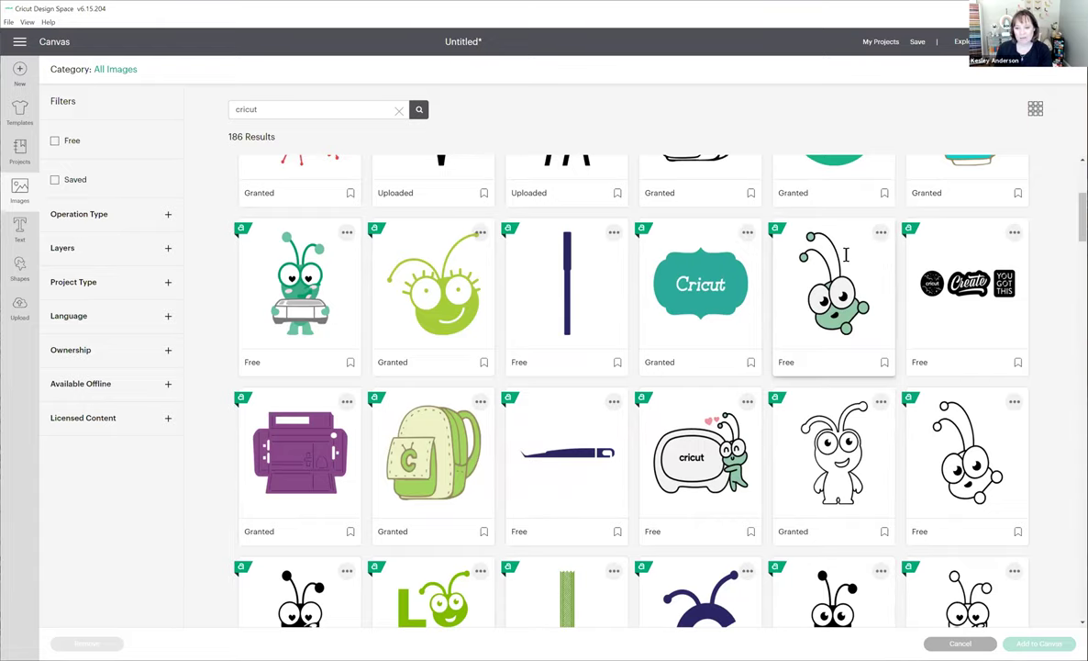
{"action": "left_click", "coordinate": [845, 292]}
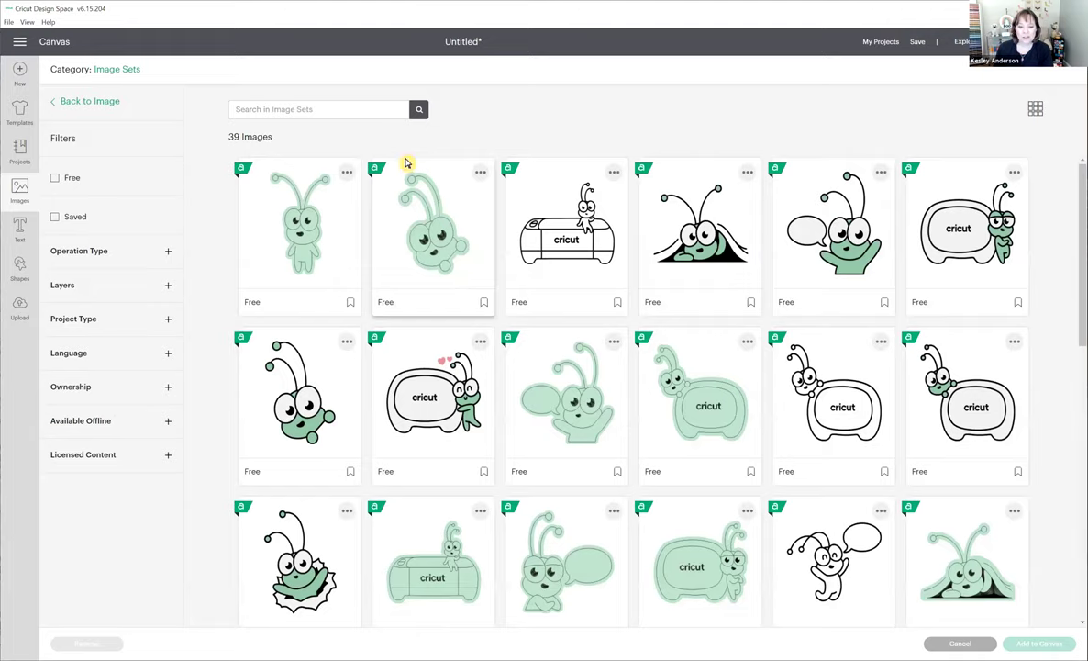
Add the pale green and outlined Cricut Cutie head images to the canvas, placing the pale one at about X 15.6, Y 0.9 inches.
{"action": "left_click", "coordinate": [441, 268]}
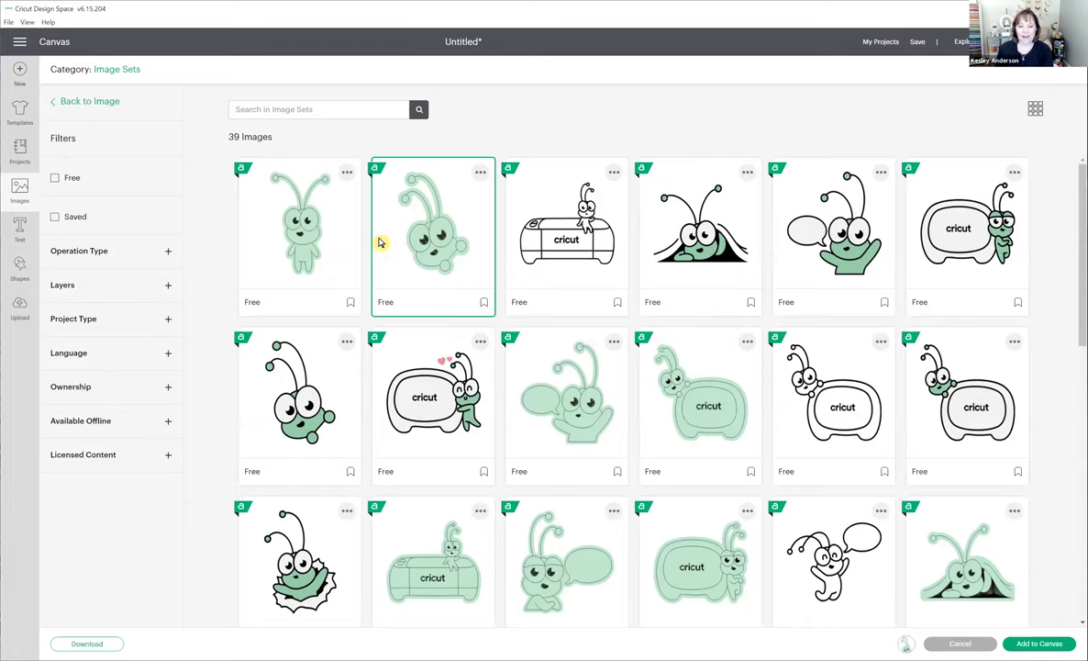
{"action": "left_click", "coordinate": [263, 456]}
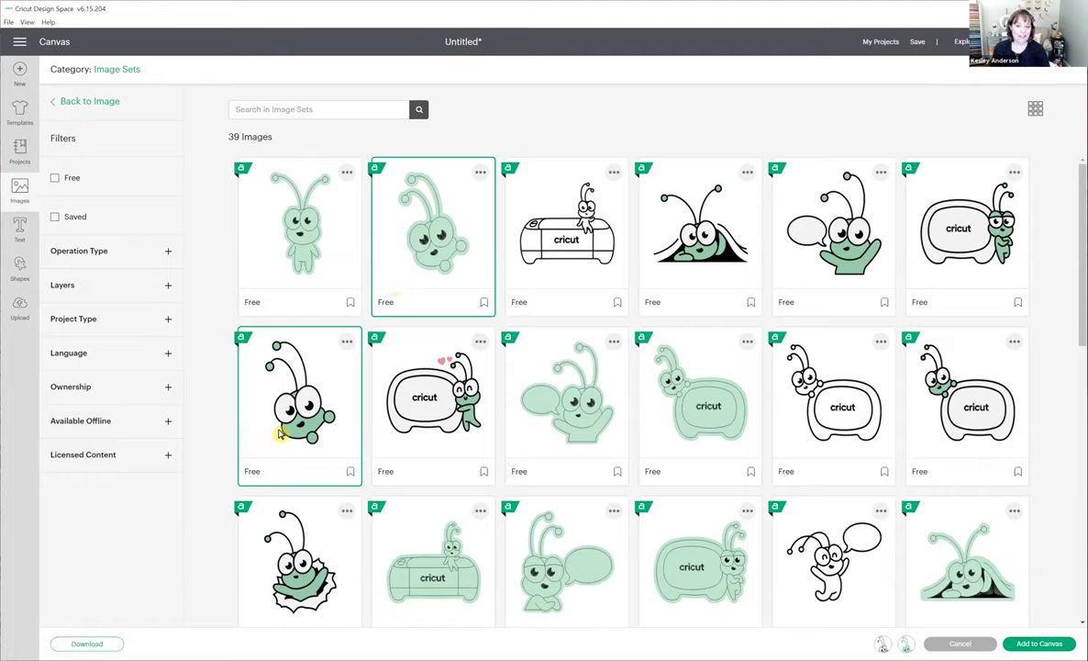
{"action": "scroll", "coordinate": [318, 447], "scroll_direction": "down", "scroll_amount": 2}
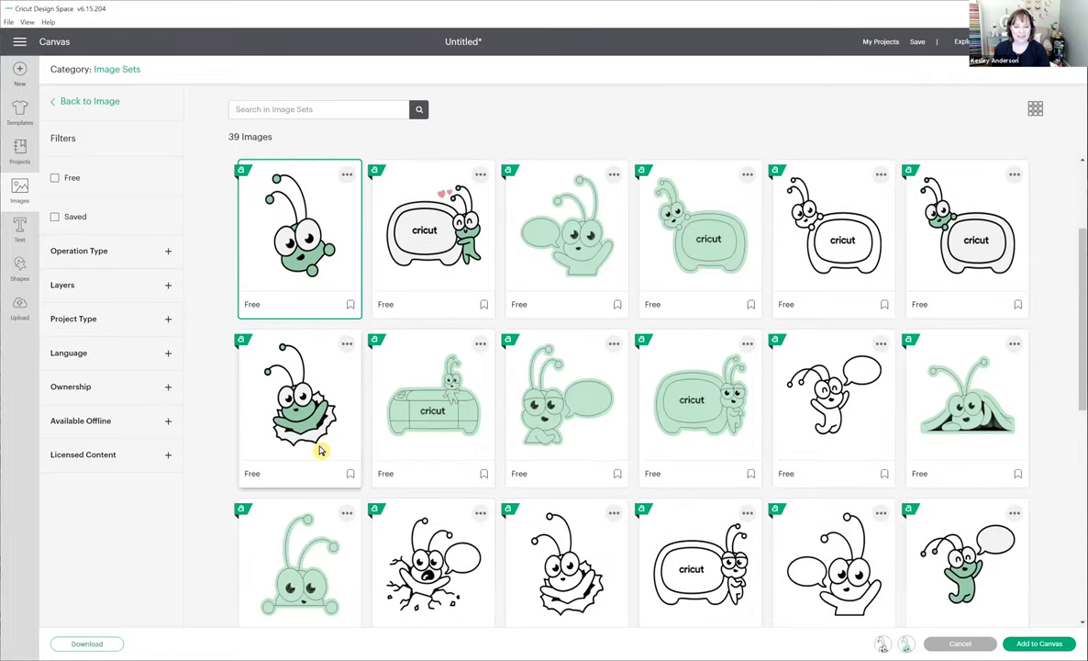
{"action": "scroll", "coordinate": [320, 450], "scroll_direction": "down", "scroll_amount": 3}
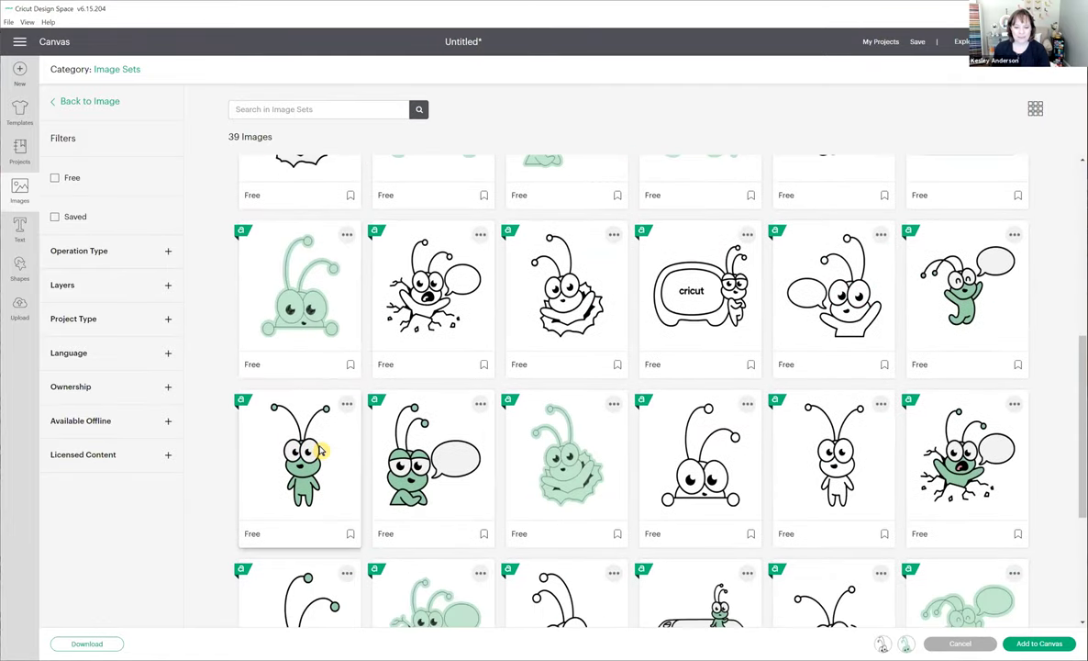
{"action": "scroll", "coordinate": [320, 450], "scroll_direction": "down", "scroll_amount": 3}
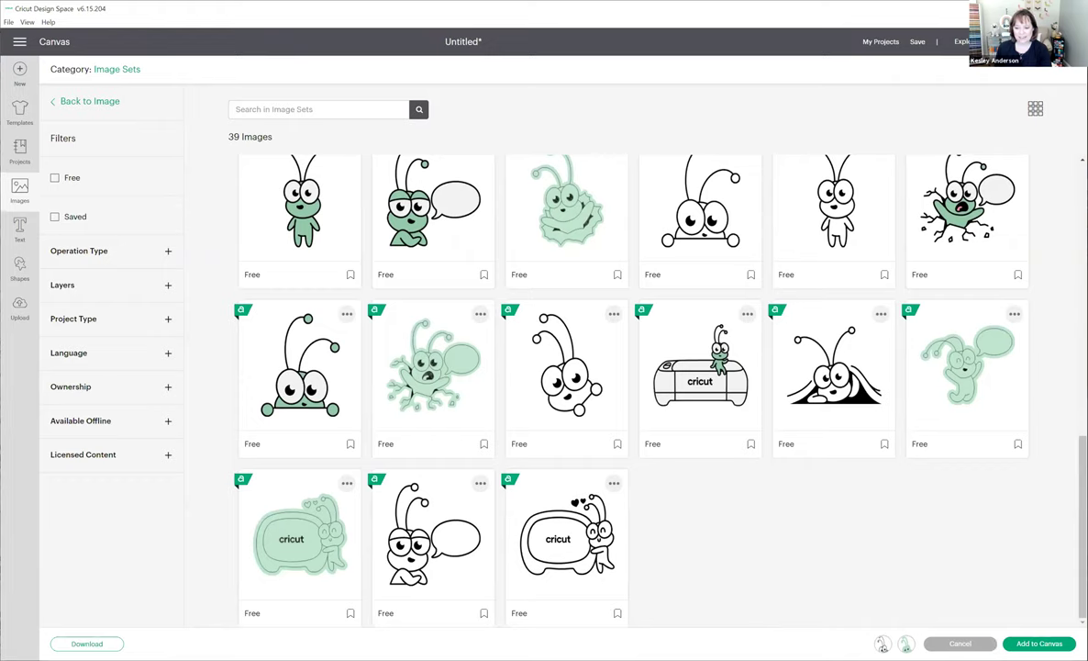
{"action": "left_click", "coordinate": [1036, 645]}
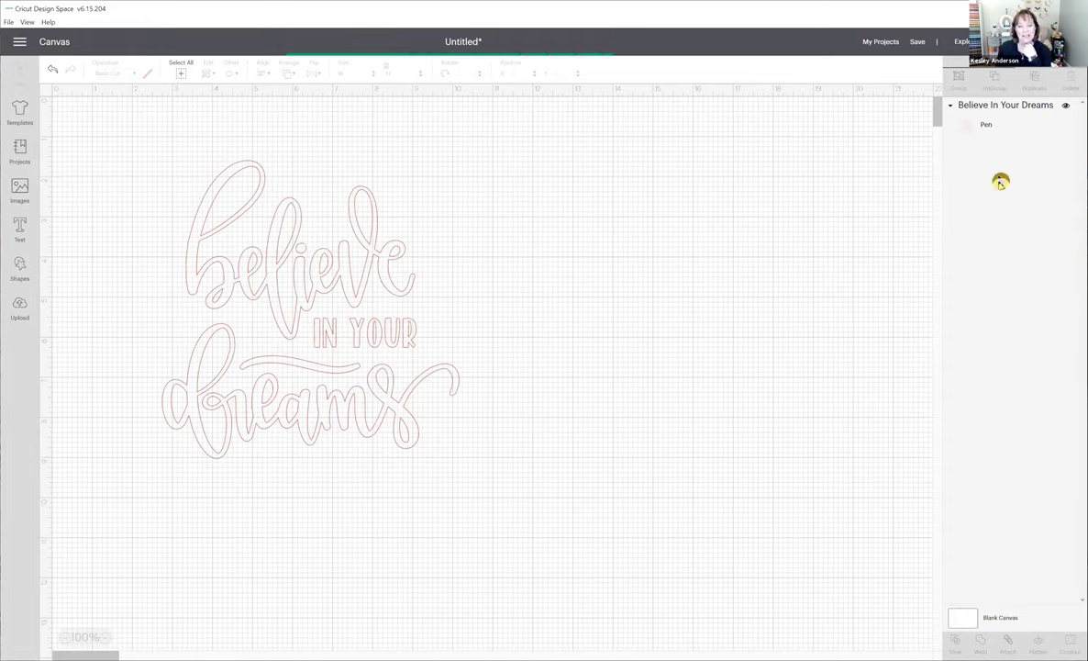
{"action": "left_click_drag", "start_coordinate": [181, 225], "coordinate": [778, 303]}
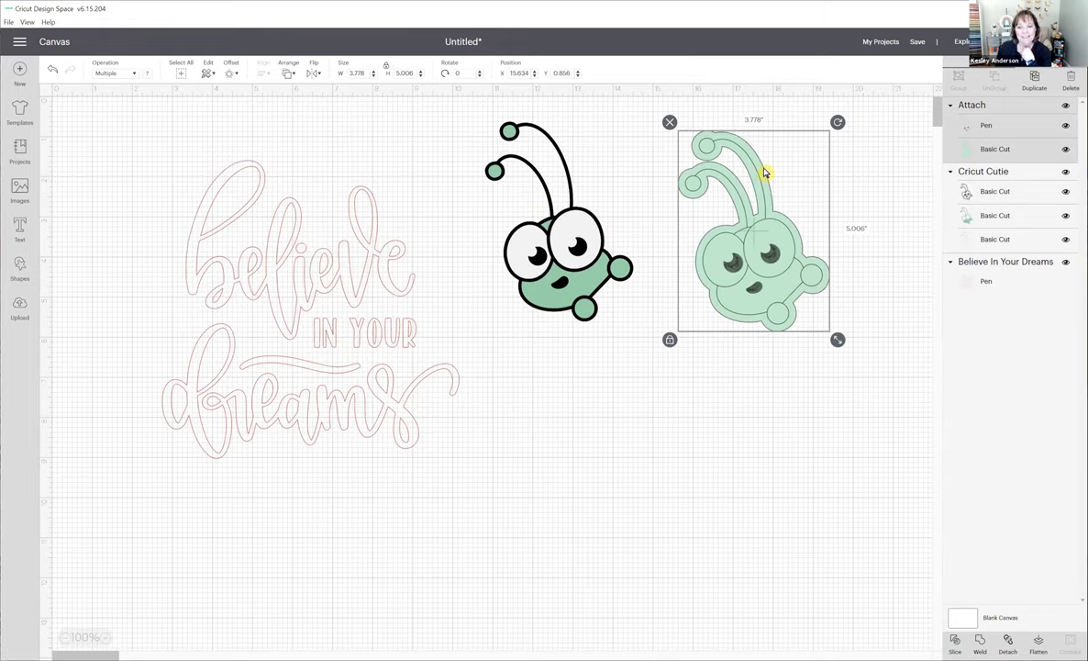
Try the Pen operation on the outlined Cricut Cutie image, look at the Foil options, and restore Basic Cut.
{"action": "left_click", "coordinate": [576, 287]}
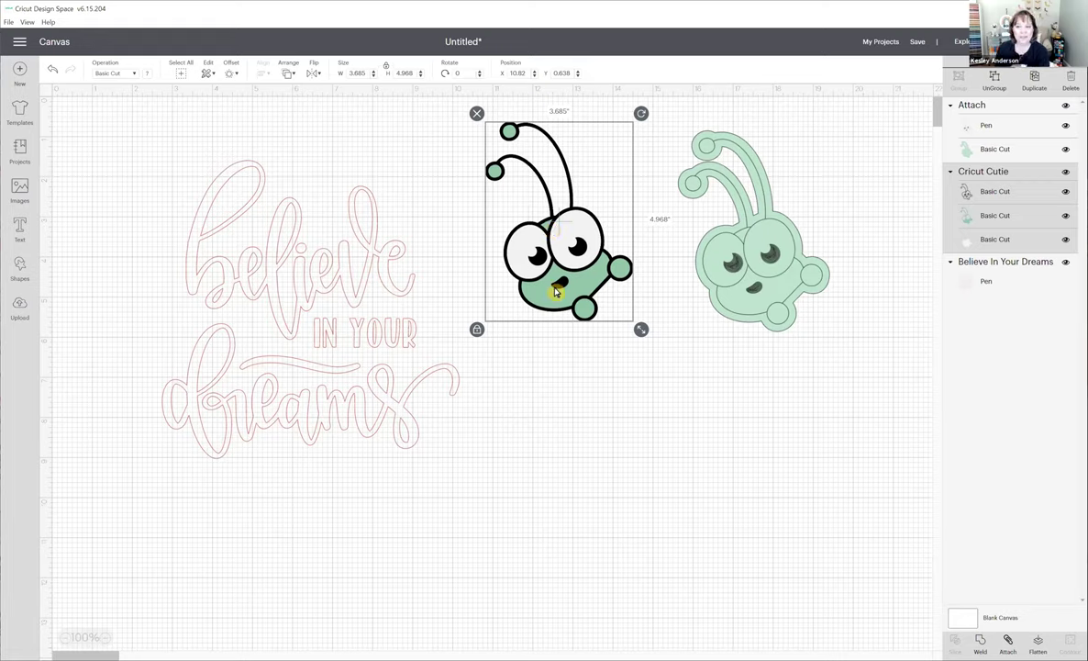
{"action": "left_click", "coordinate": [134, 75]}
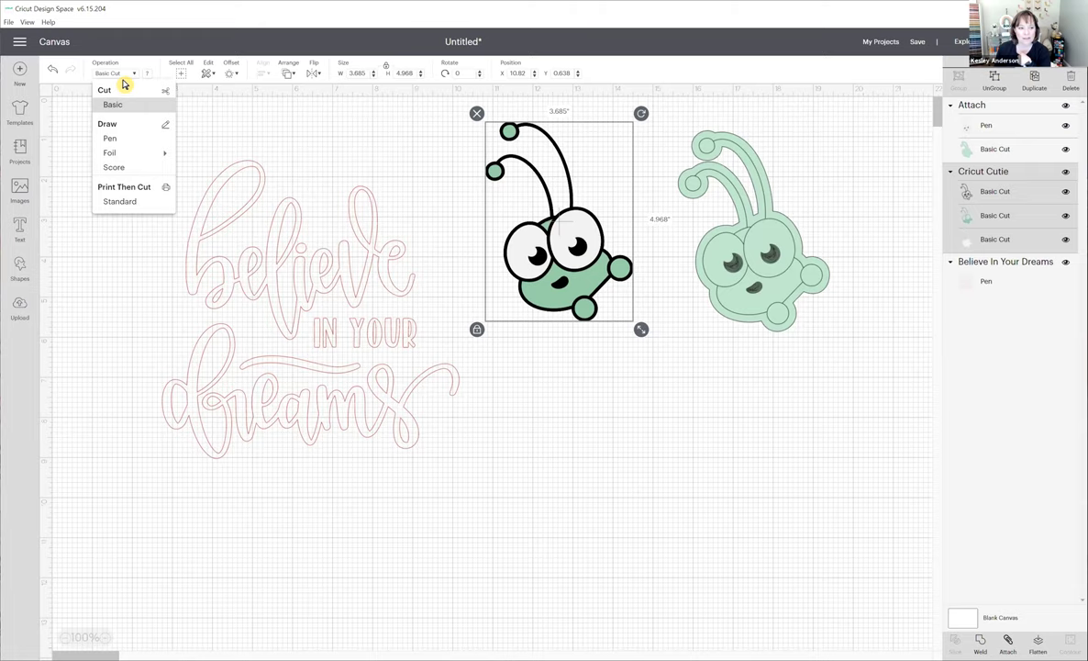
{"action": "left_click", "coordinate": [109, 140]}
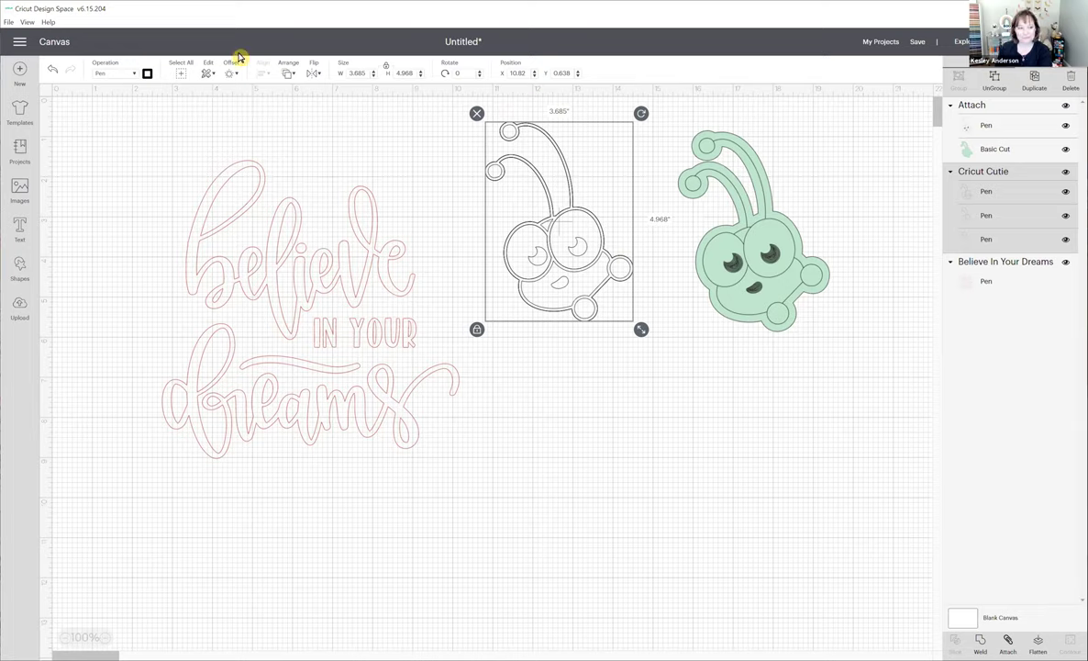
{"action": "left_click", "coordinate": [133, 76]}
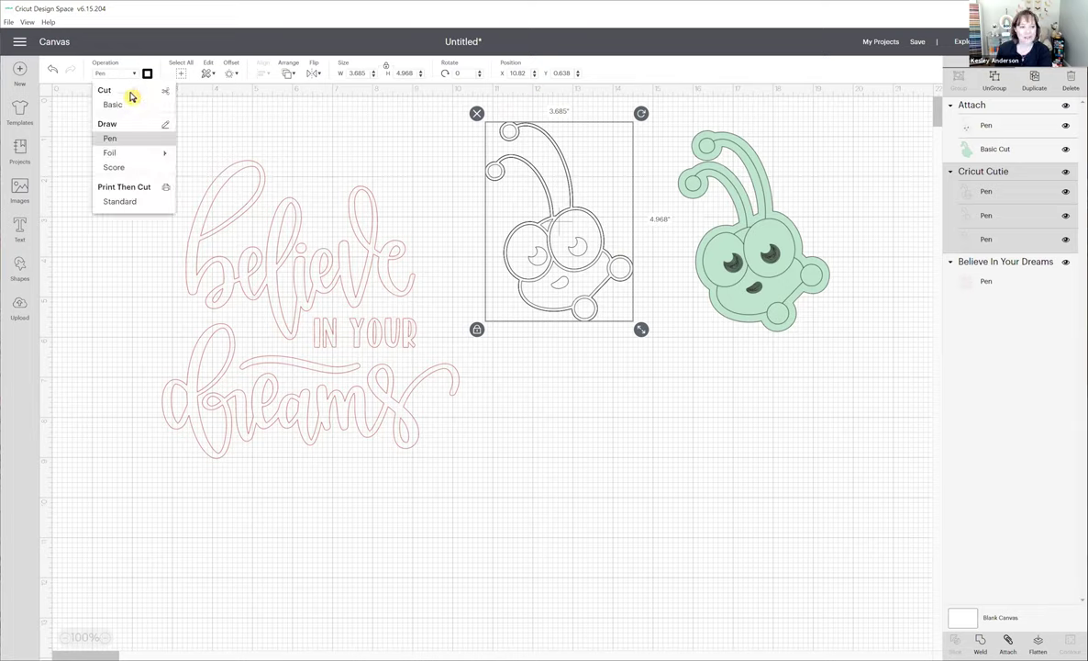
{"action": "mouse_move", "coordinate": [126, 158]}
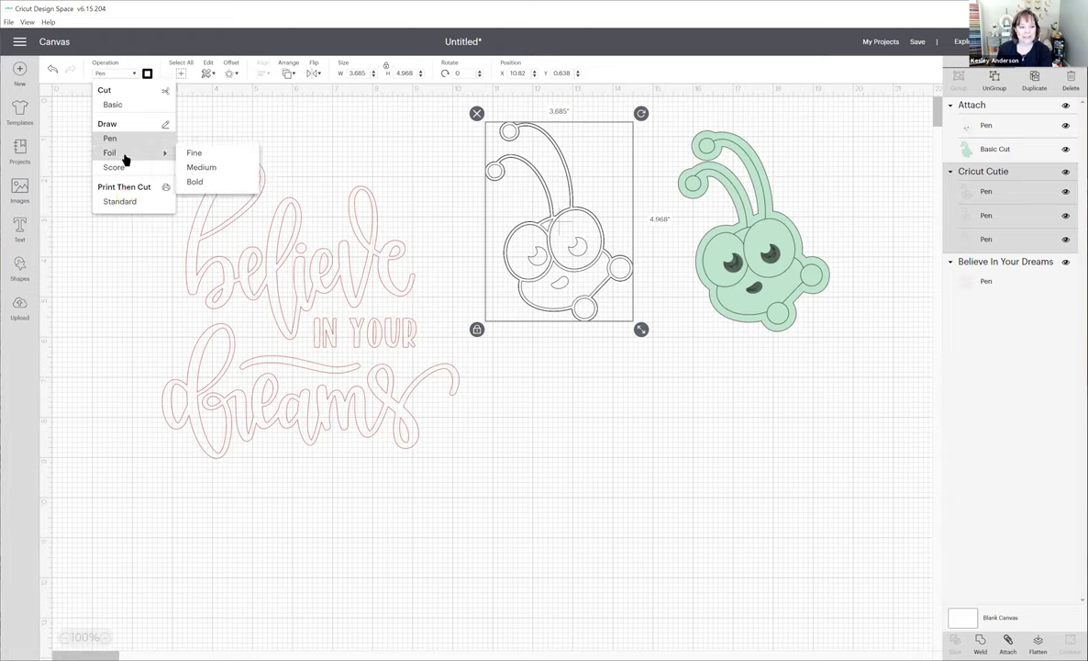
{"action": "left_click", "coordinate": [114, 106]}
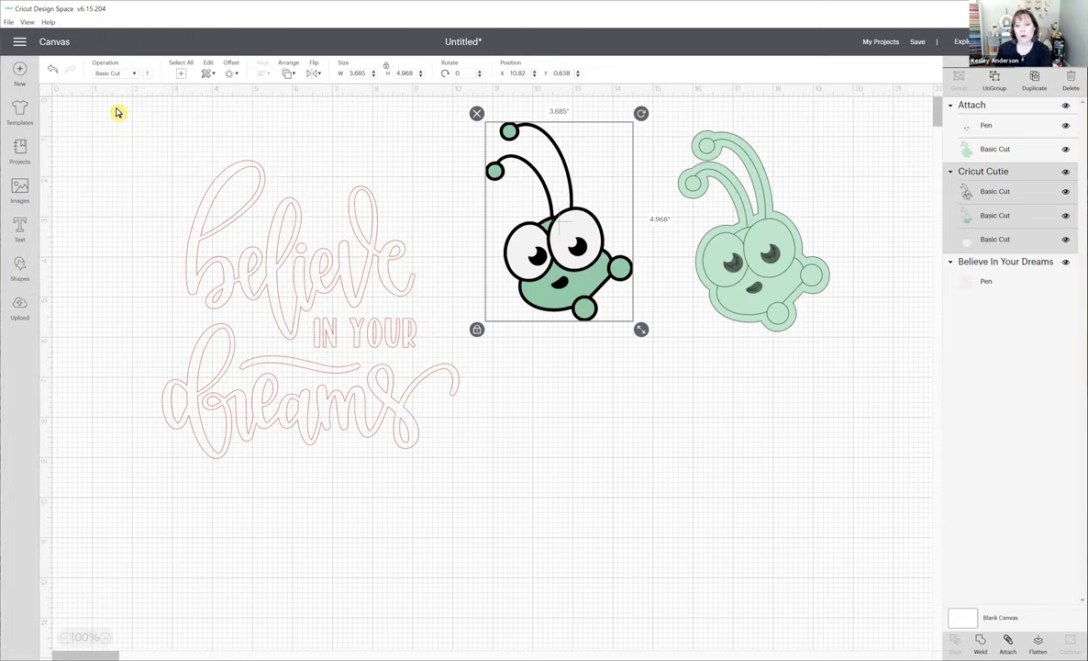
Add a text object with the person's first name and move it to about X 12.5, Y 7.2 inches.
{"action": "left_click", "coordinate": [22, 229]}
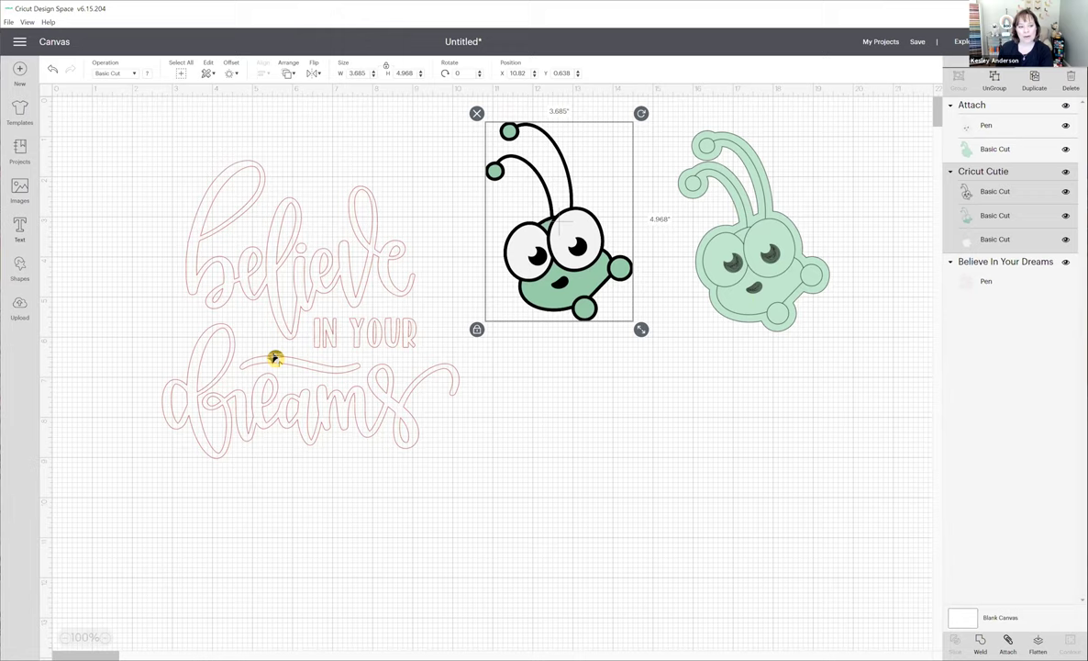
{"action": "type", "text": "Kesley"}
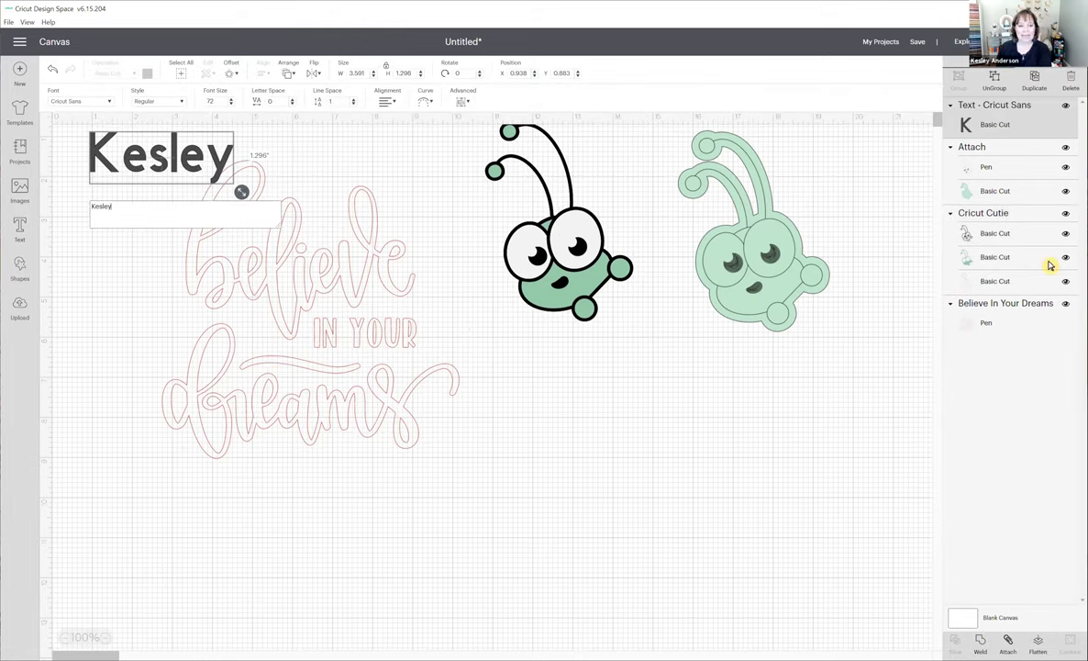
{"action": "left_click_drag", "start_coordinate": [149, 137], "coordinate": [623, 401]}
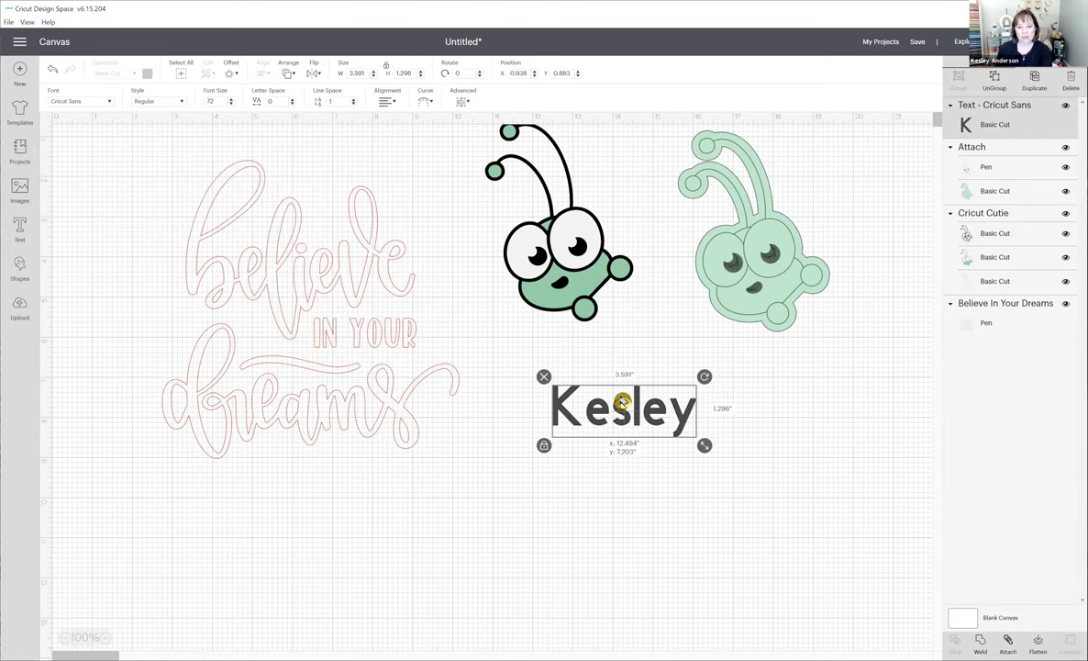
{"action": "left_click_drag", "start_coordinate": [475, 199], "coordinate": [789, 266]}
Hide the attached pale bug, Cricut Cutie and Believe In Your Dreams layers, keeping only the name text shown.
{"action": "left_click", "coordinate": [1065, 149]}
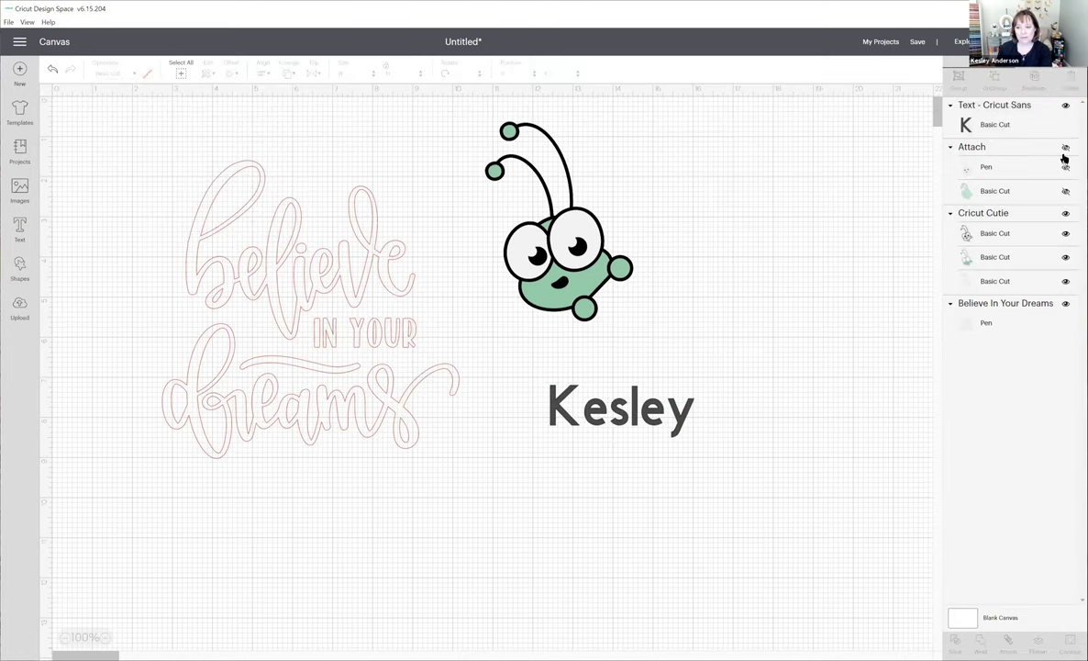
{"action": "left_click", "coordinate": [1065, 214]}
{"action": "left_click", "coordinate": [608, 404]}
{"action": "left_click", "coordinate": [374, 264]}
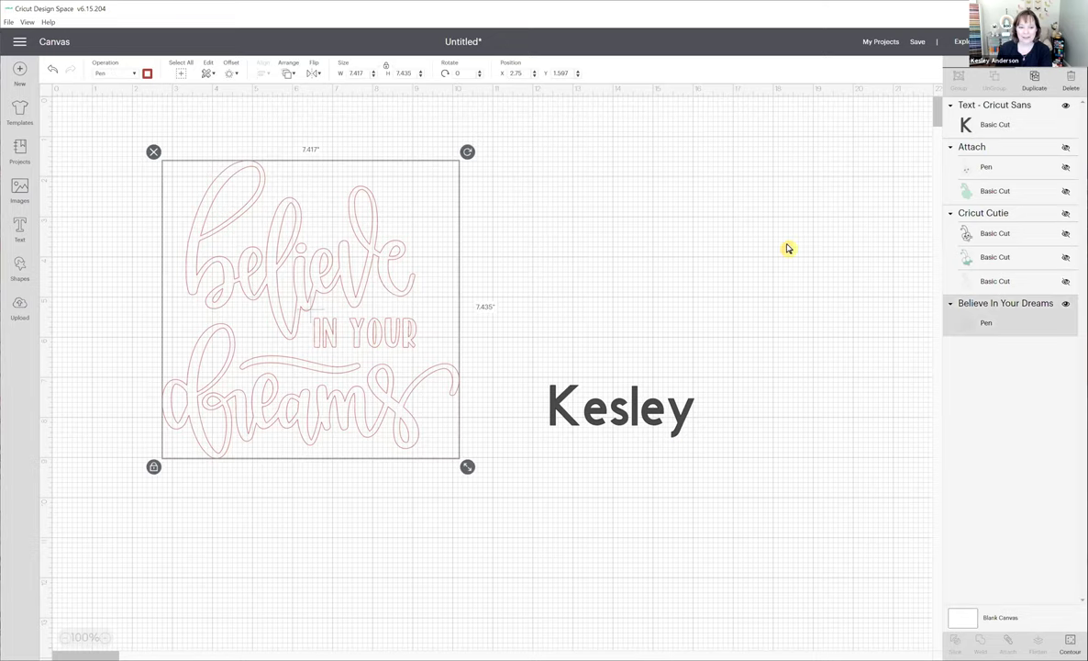
{"action": "left_click", "coordinate": [711, 327]}
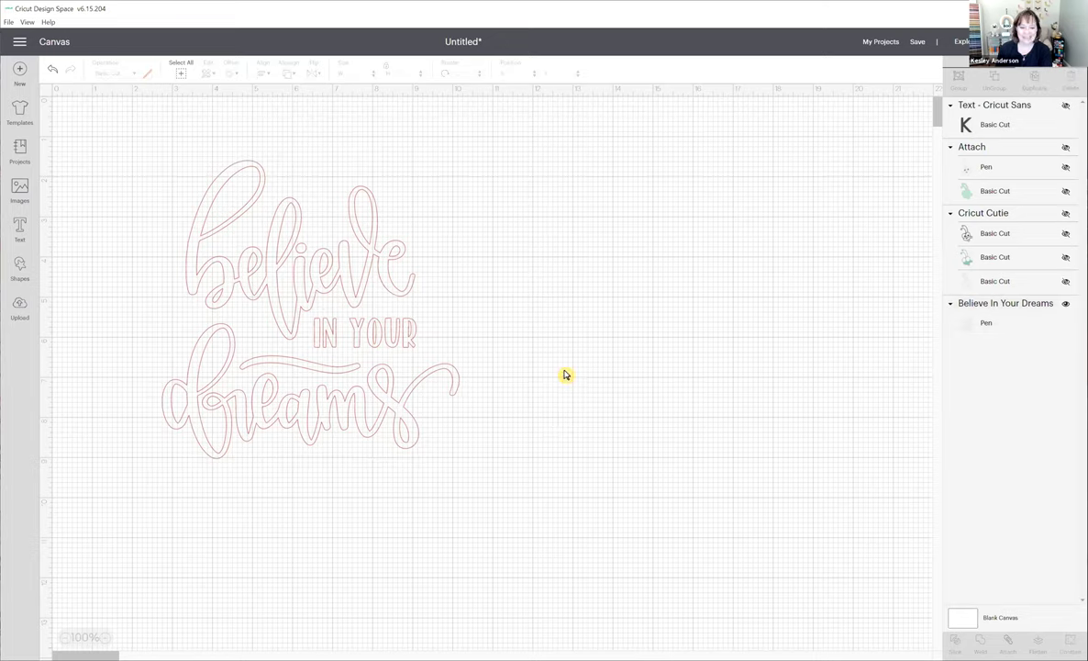
{"action": "left_click", "coordinate": [1065, 106]}
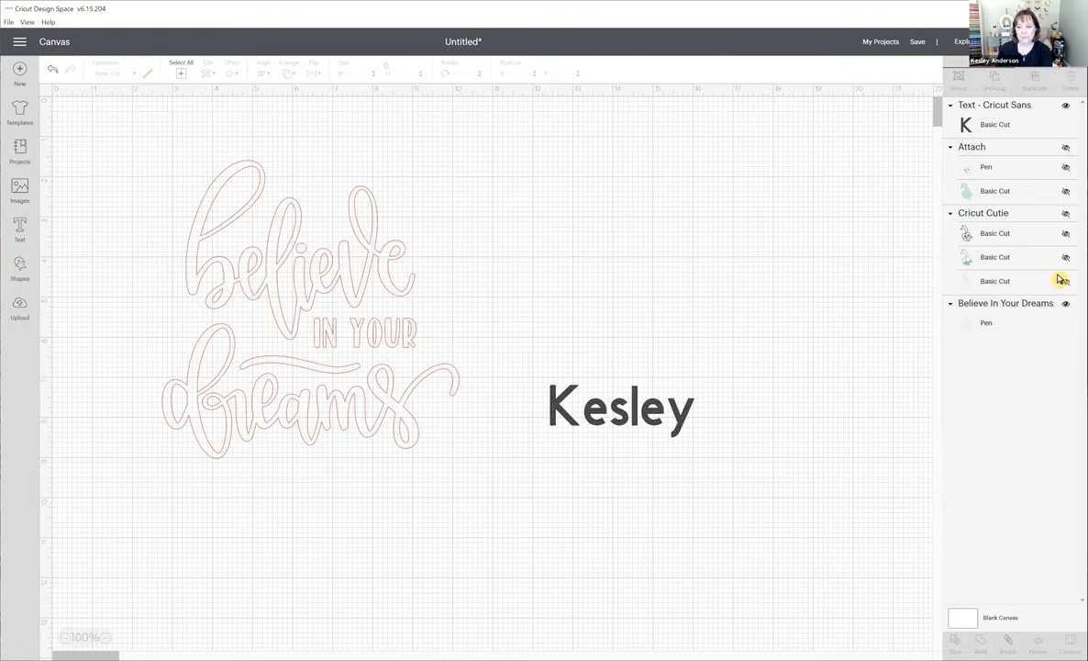
{"action": "left_click", "coordinate": [1065, 303]}
Move the name text to about X 5, Y 2.6 inches and enlarge it to about 14 by 5 inches.
{"action": "left_click_drag", "start_coordinate": [609, 410], "coordinate": [316, 223]}
{"action": "left_click_drag", "start_coordinate": [404, 263], "coordinate": [649, 413]}
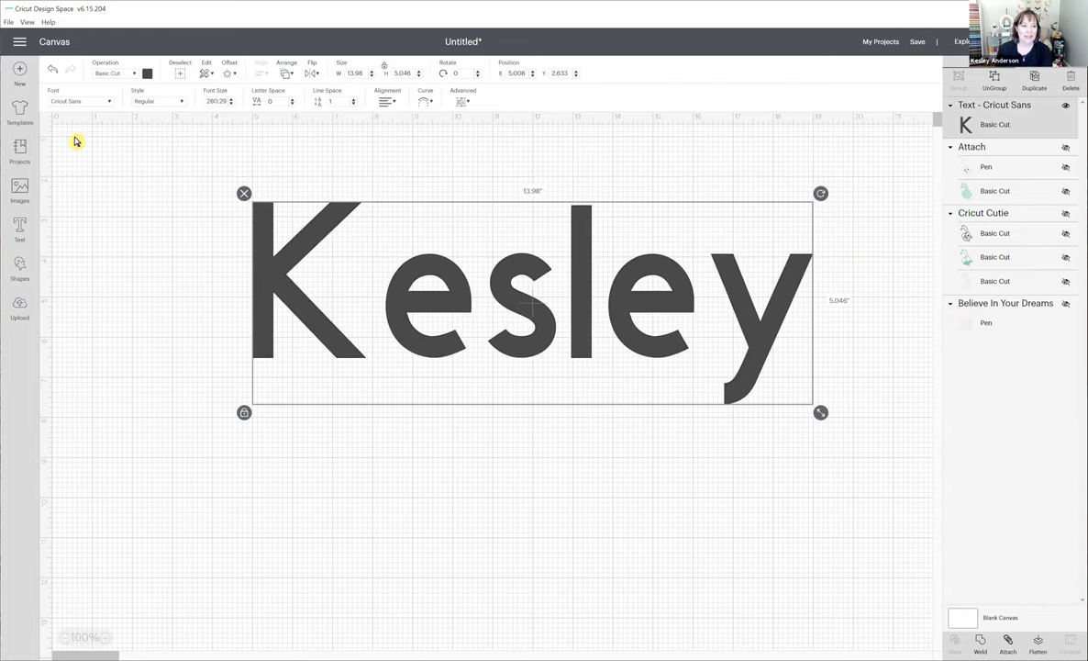
Include non-kerned fonts in the font list, apply 3 Birds Life's A Party to the name text, and reposition it.
{"action": "left_click", "coordinate": [88, 101]}
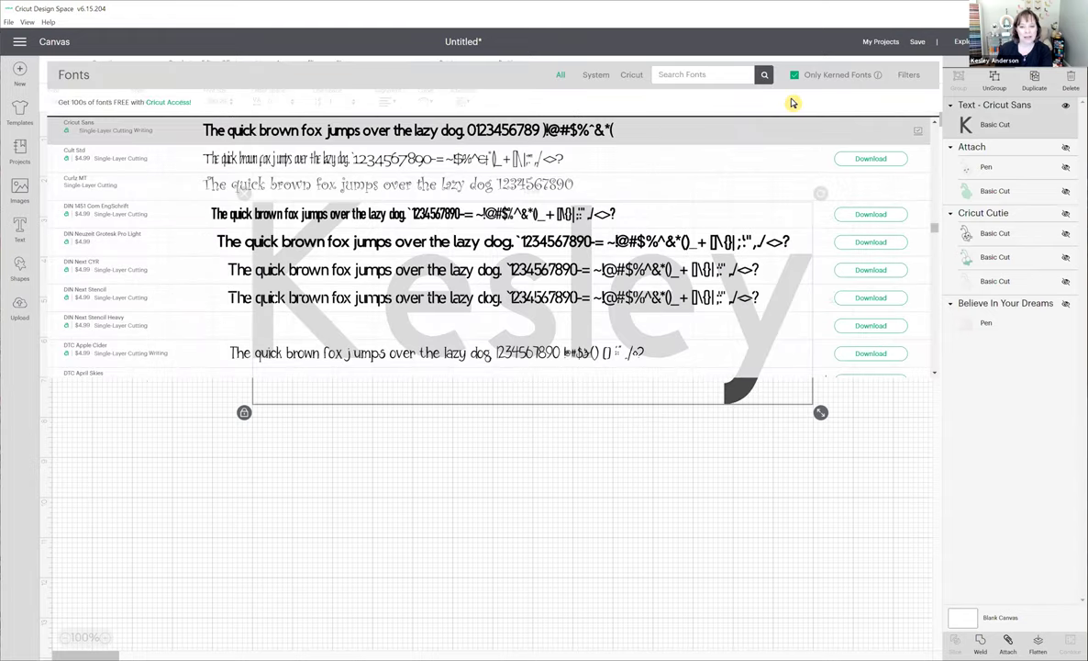
{"action": "left_click", "coordinate": [727, 77]}
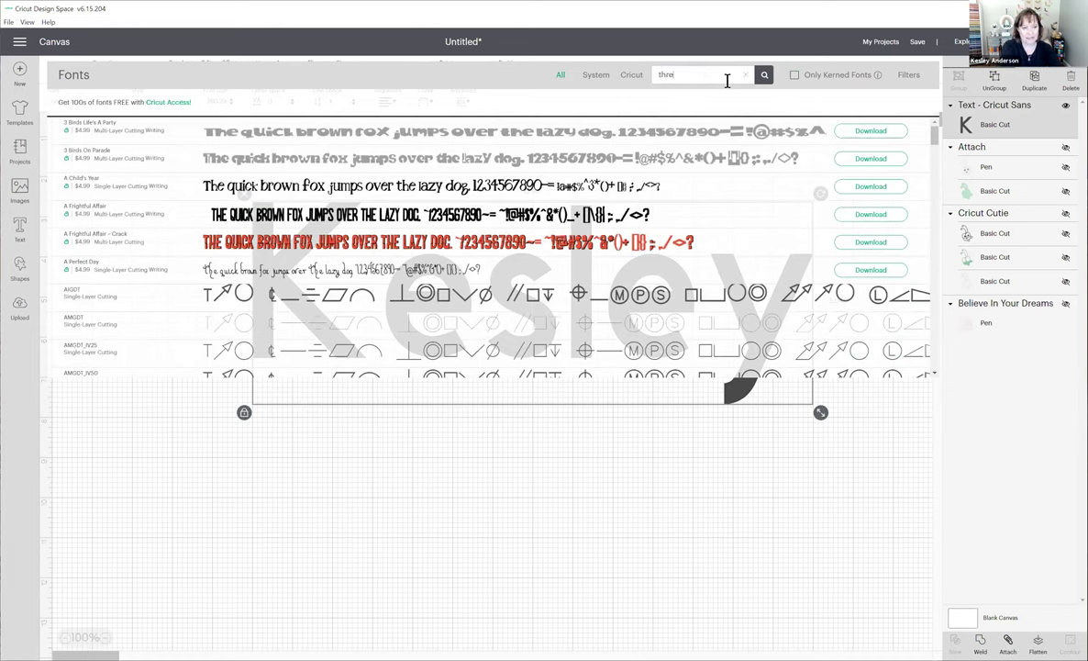
{"action": "left_click", "coordinate": [604, 124]}
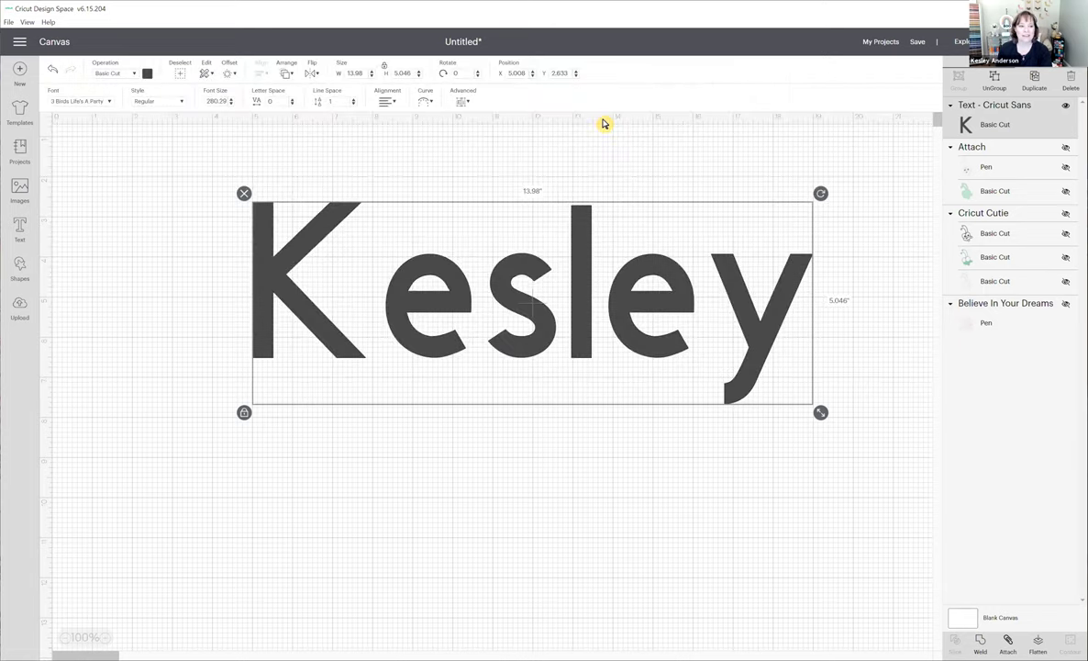
{"action": "left_click_drag", "start_coordinate": [480, 512], "coordinate": [318, 281]}
{"action": "left_click_drag", "start_coordinate": [523, 323], "coordinate": [394, 298]}
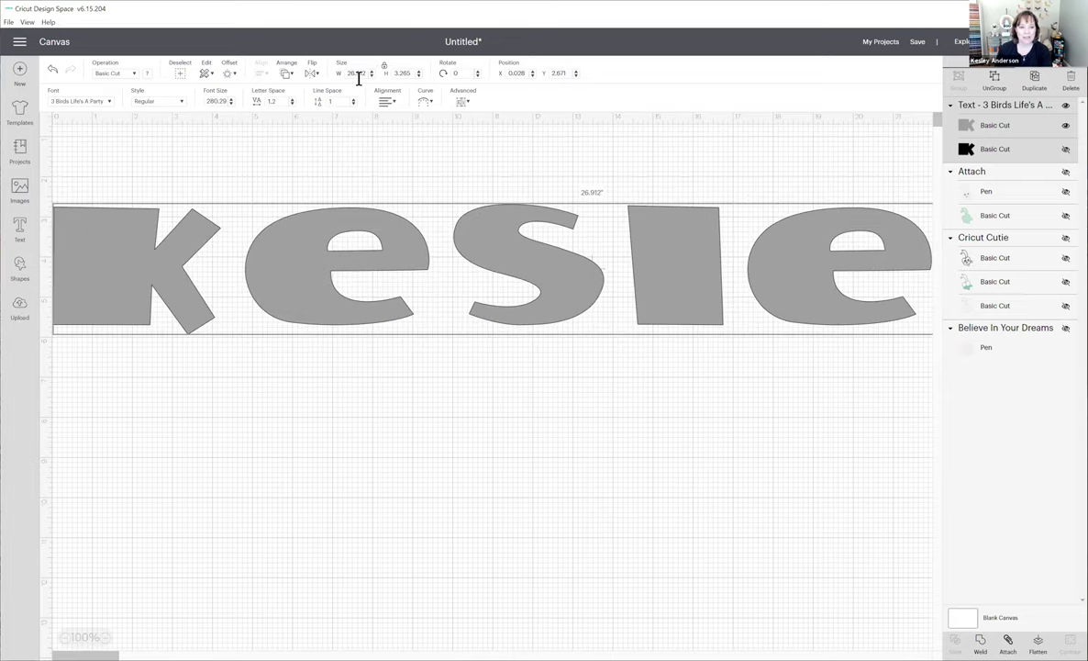
Set the name text's width to 12 inches and move it to about X 2.2, Y 2.8 inches.
{"action": "left_click_drag", "start_coordinate": [364, 73], "coordinate": [336, 77]}
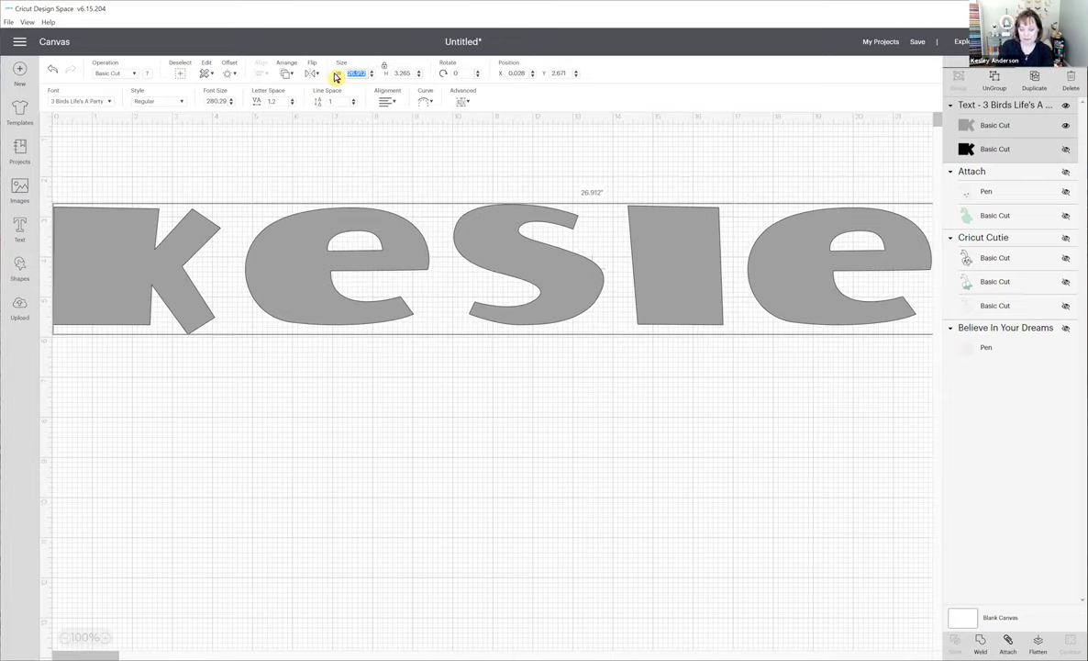
{"action": "type", "text": "12"}
{"action": "key", "text": "Return"}
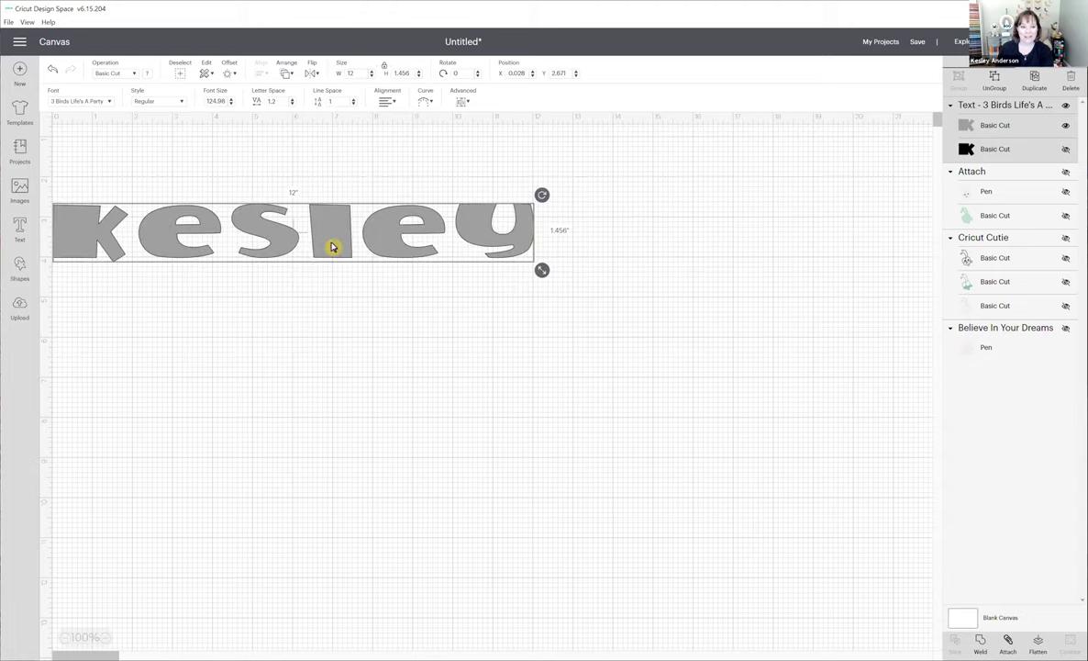
{"action": "left_click_drag", "start_coordinate": [420, 251], "coordinate": [507, 254]}
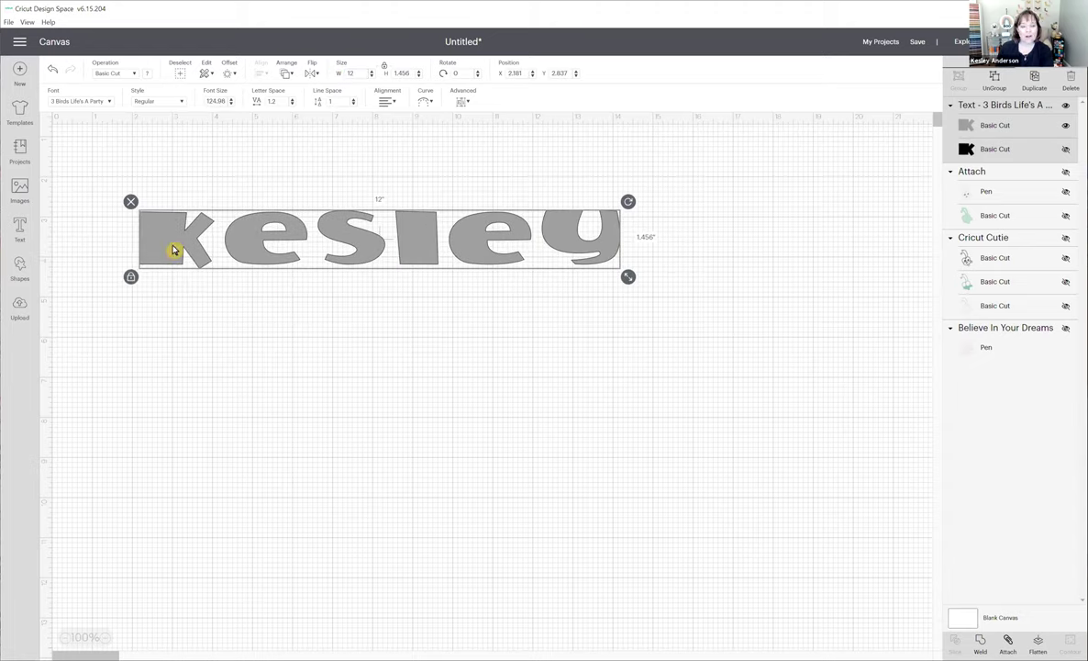
Set the name text's style to Writing and change its font to Alexis Mattox - Emma Rae using the Writing font filter.
{"action": "left_click", "coordinate": [182, 102]}
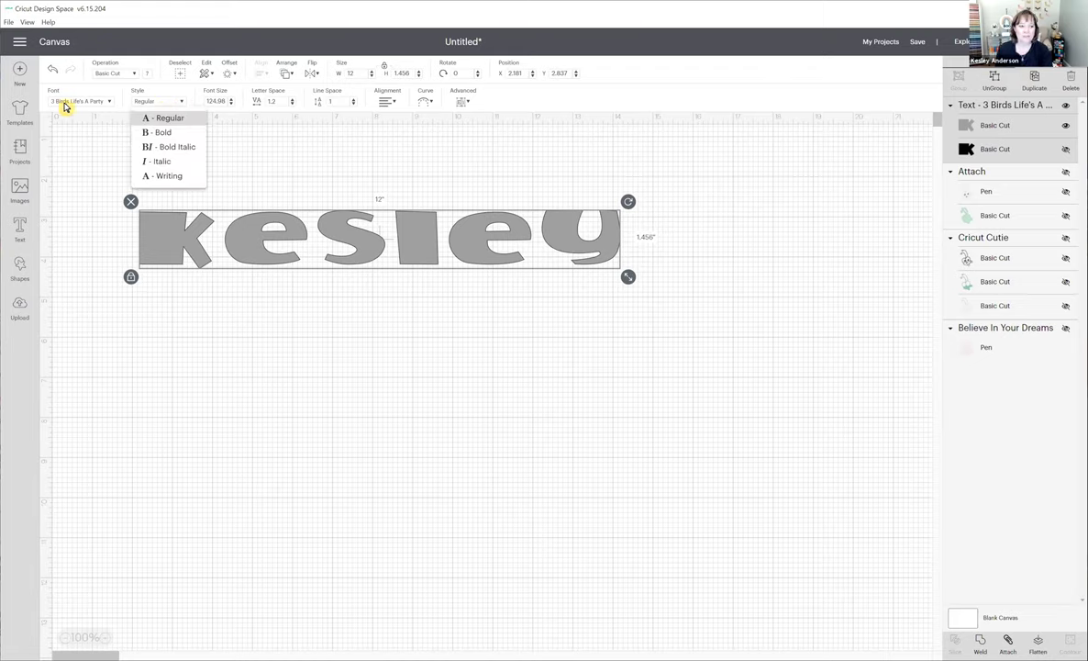
{"action": "left_click", "coordinate": [171, 176]}
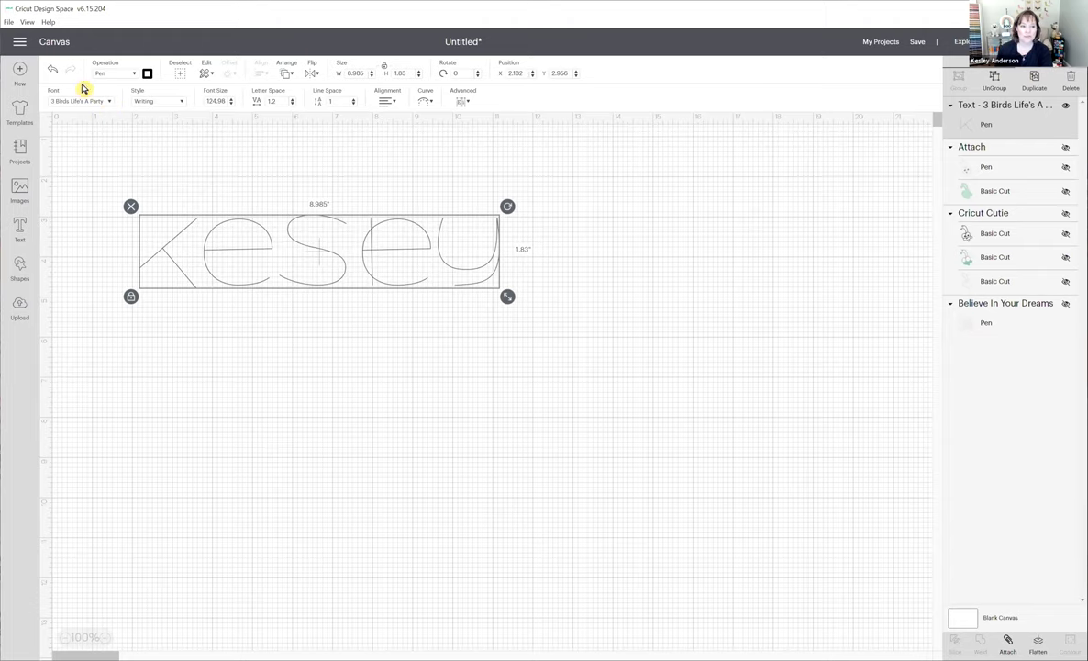
{"action": "left_click", "coordinate": [47, 99]}
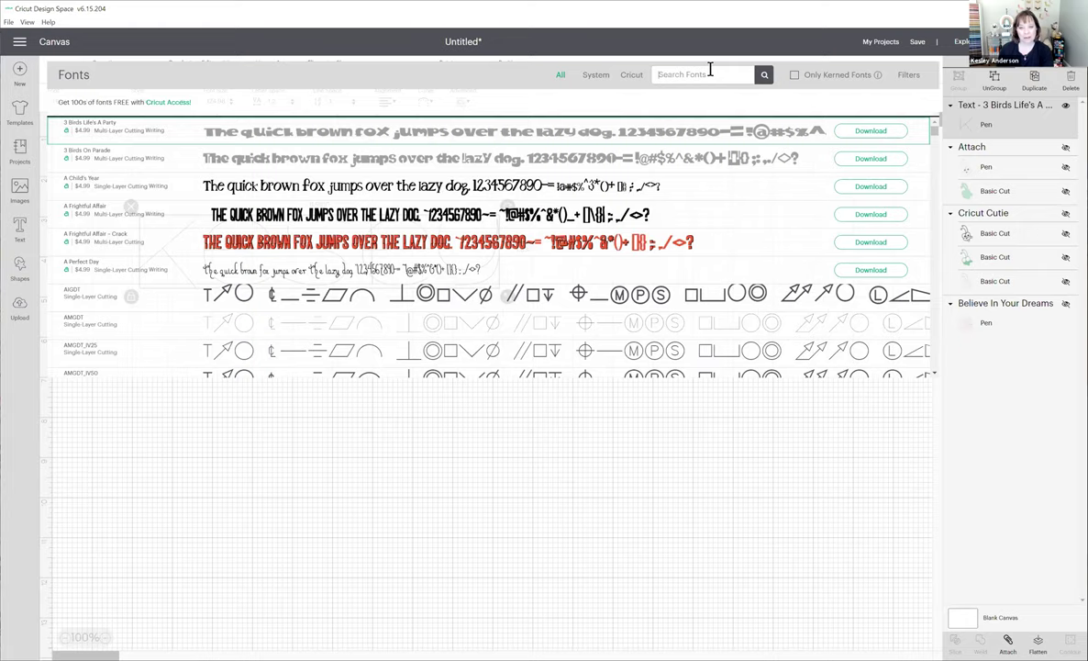
{"action": "left_click", "coordinate": [908, 76]}
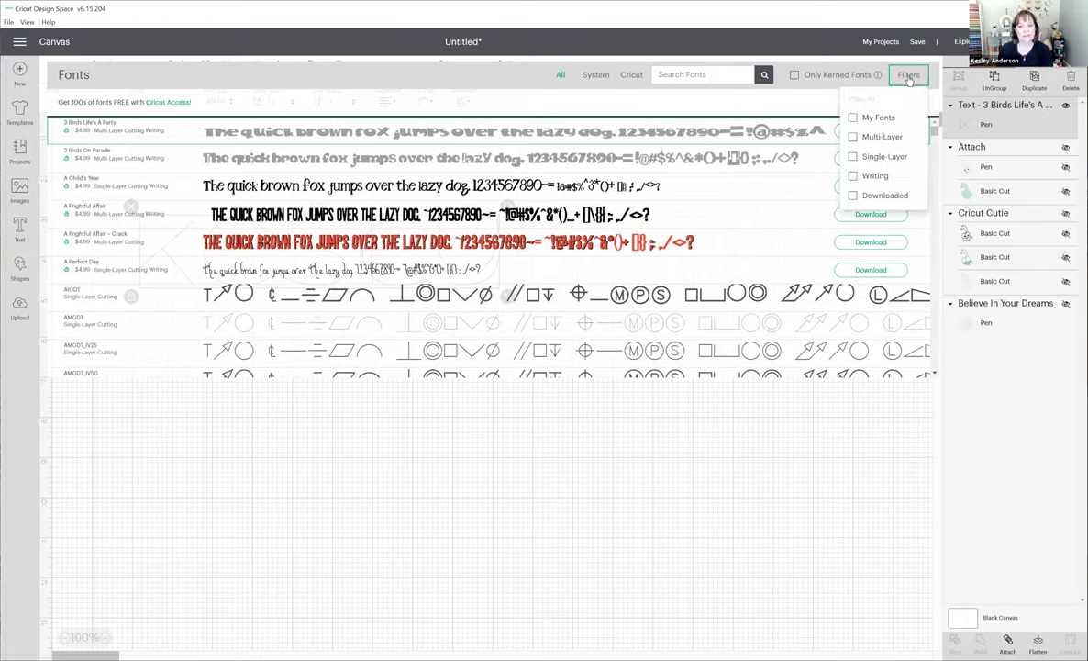
{"action": "left_click", "coordinate": [853, 177]}
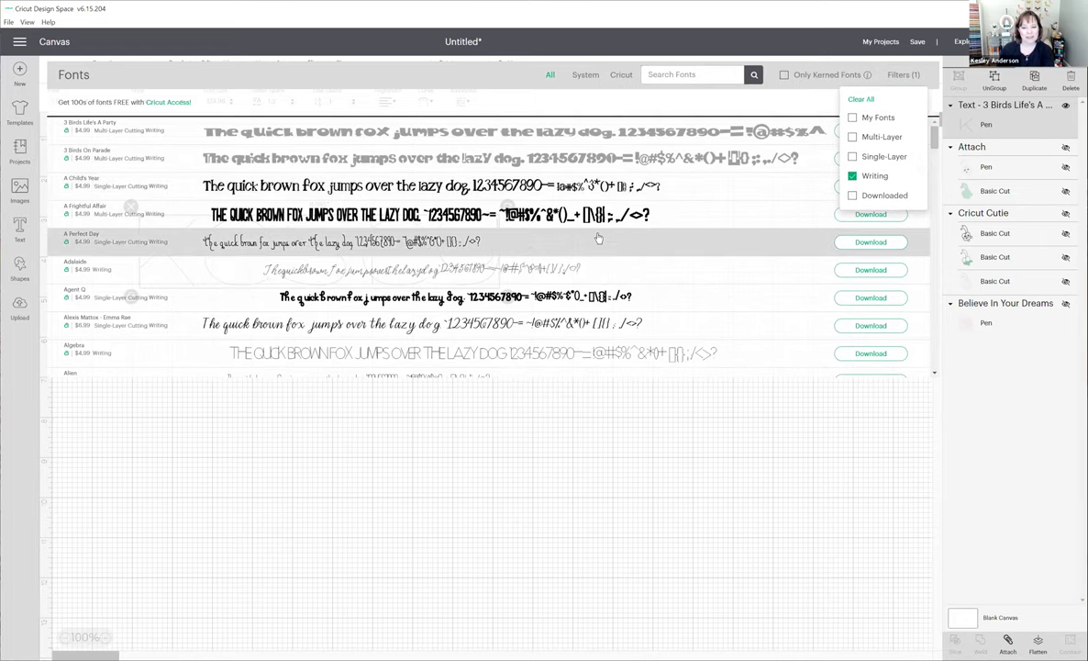
{"action": "scroll", "coordinate": [588, 220], "scroll_direction": "down", "scroll_amount": 3}
{"action": "scroll", "coordinate": [597, 239], "scroll_direction": "down", "scroll_amount": 2}
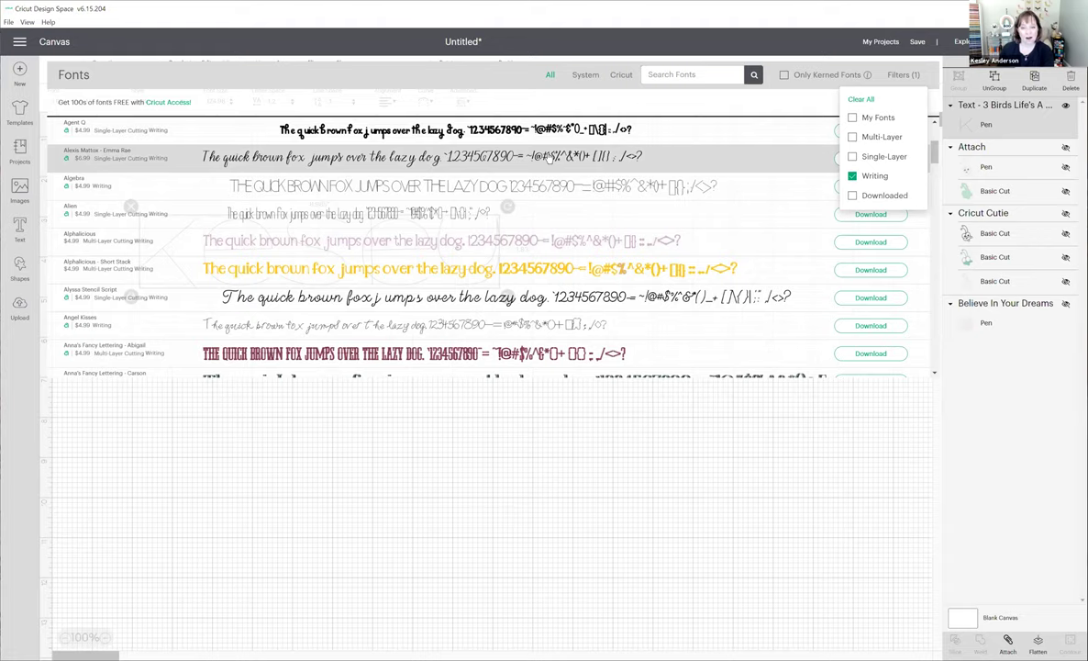
{"action": "left_click", "coordinate": [548, 156]}
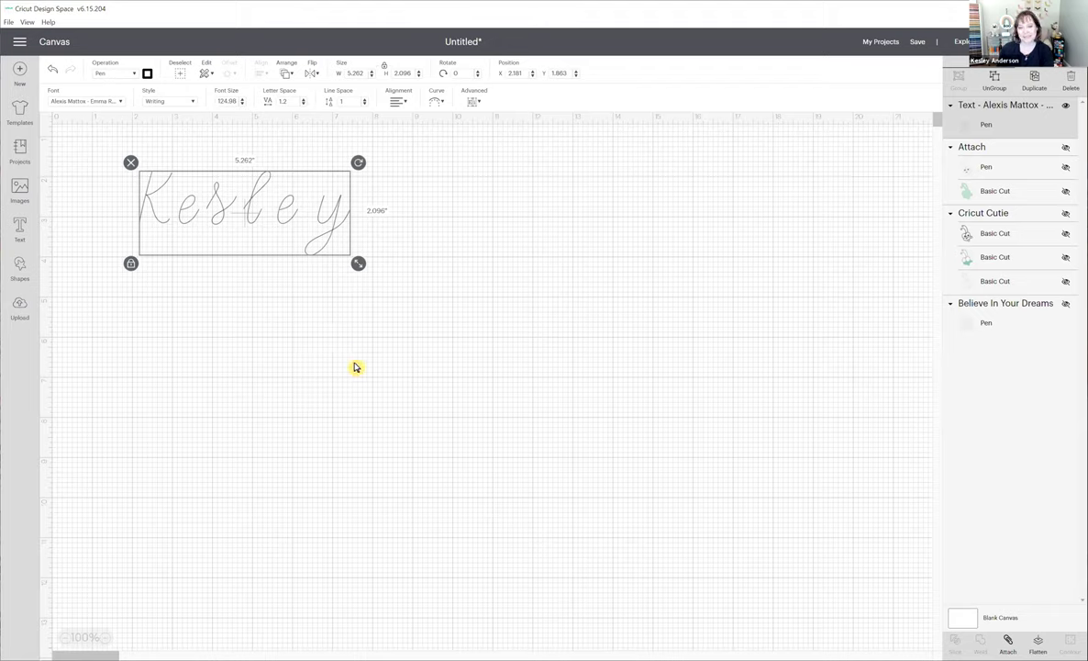
Set the name text's letter spacing to 0.
{"action": "double_click", "coordinate": [282, 101]}
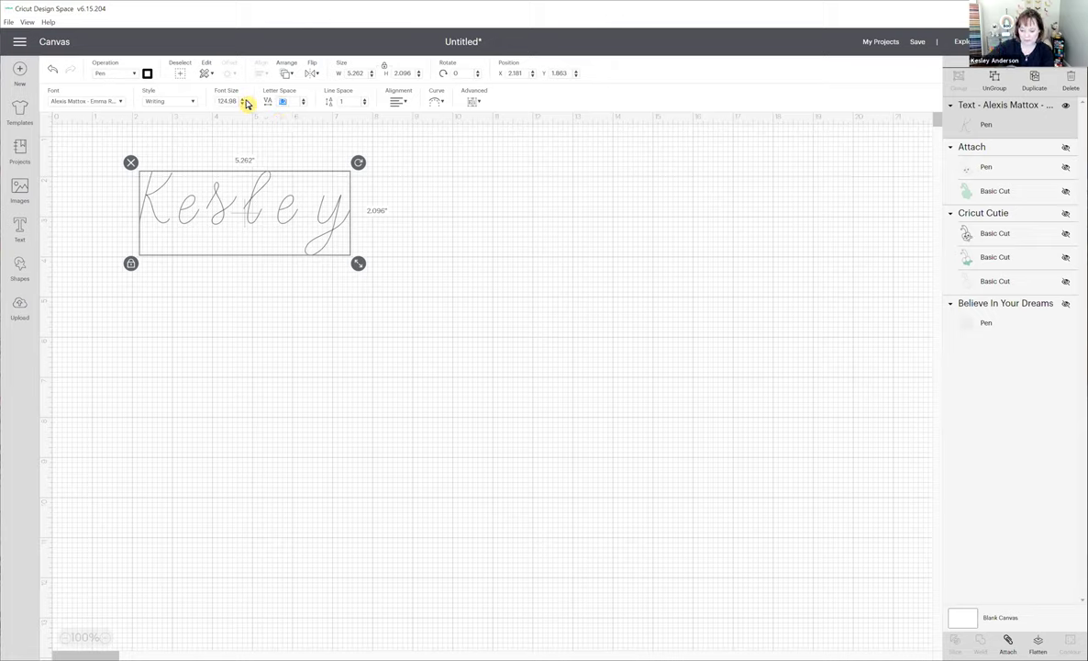
{"action": "key", "text": "Return"}
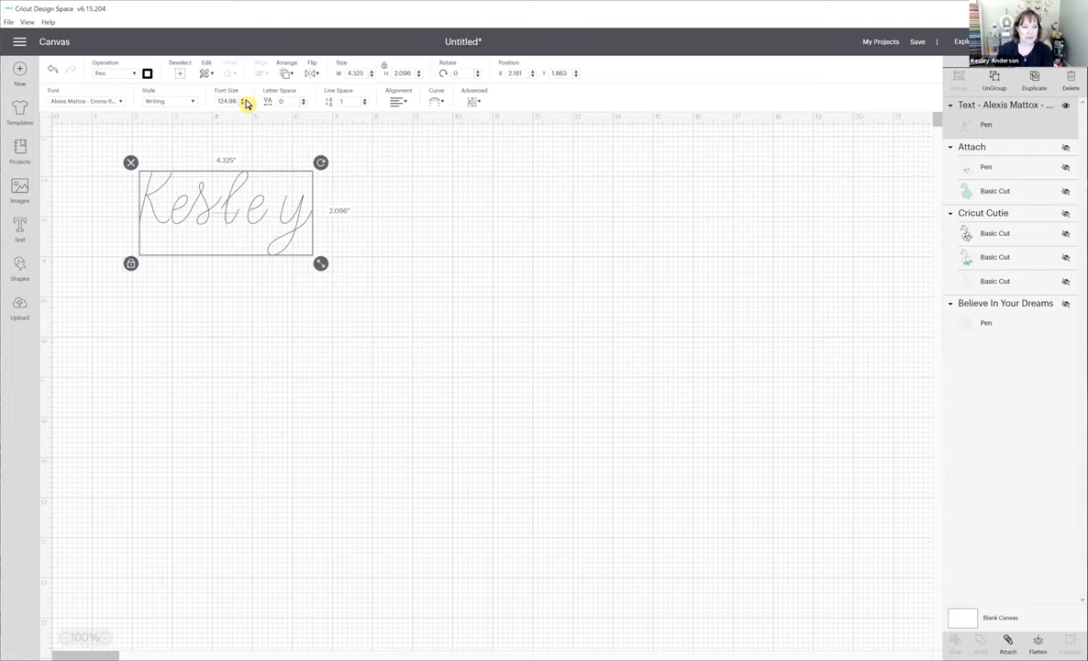
Try letter spacings of -0.2 and -0.3 on the name text, and restore the spacing to 0.
{"action": "double_click", "coordinate": [281, 100]}
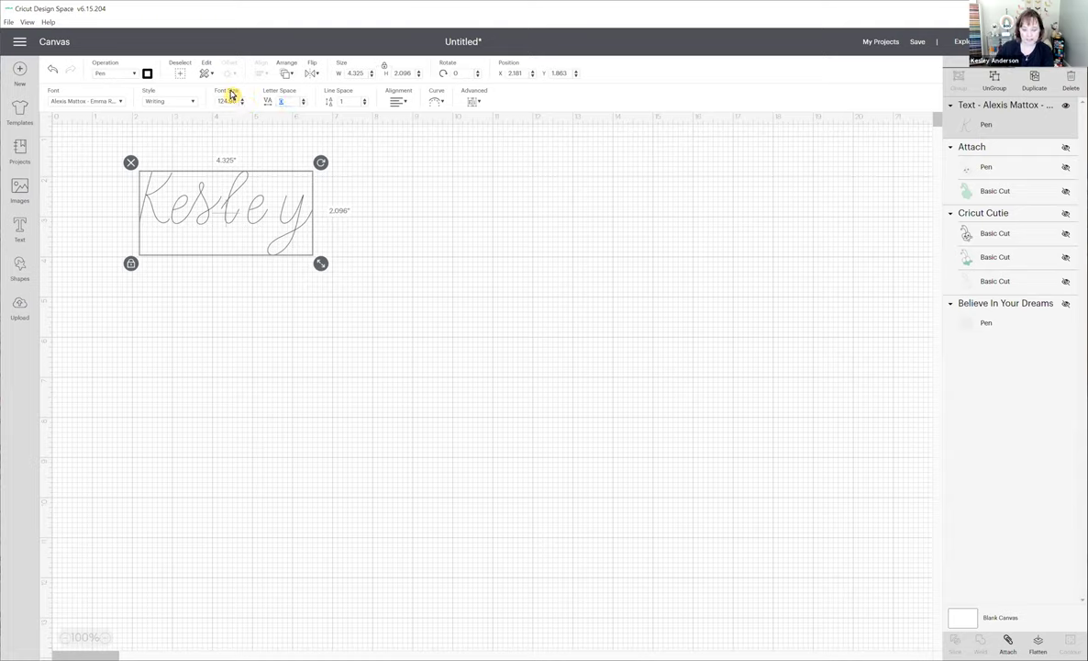
{"action": "type", "text": "-.2"}
{"action": "key", "text": "Return"}
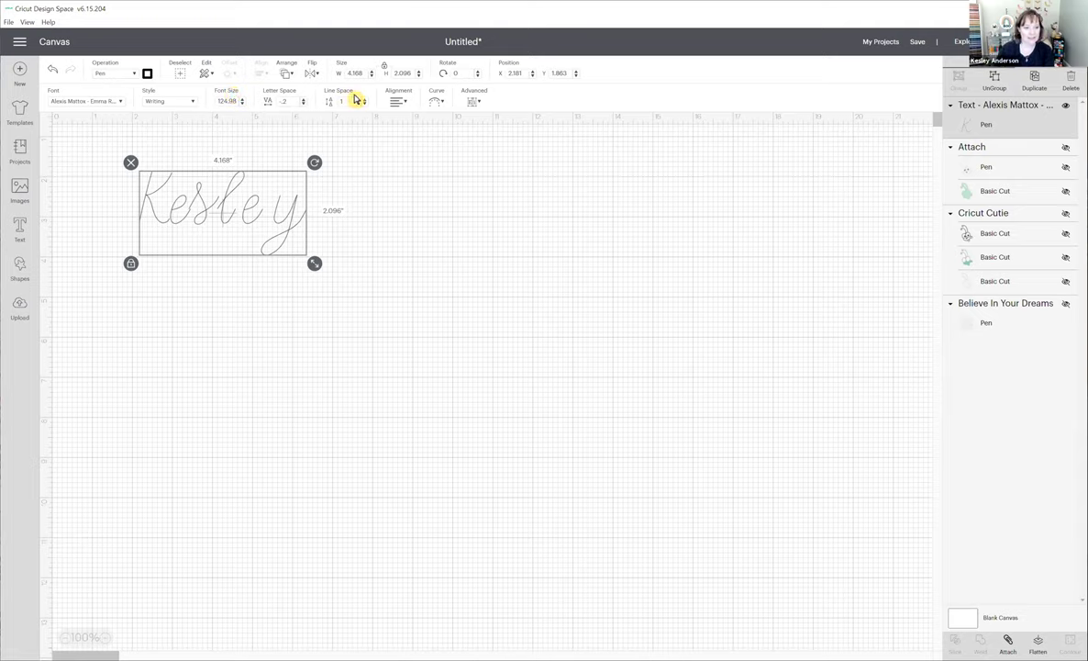
{"action": "left_click", "coordinate": [303, 104]}
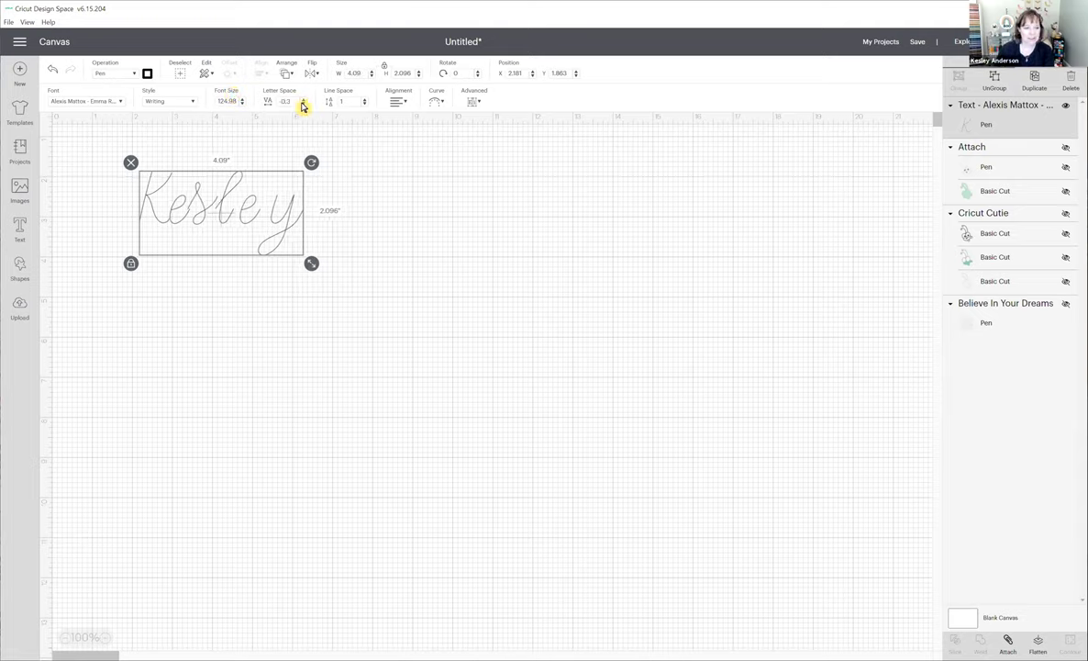
{"action": "left_click", "coordinate": [303, 102]}
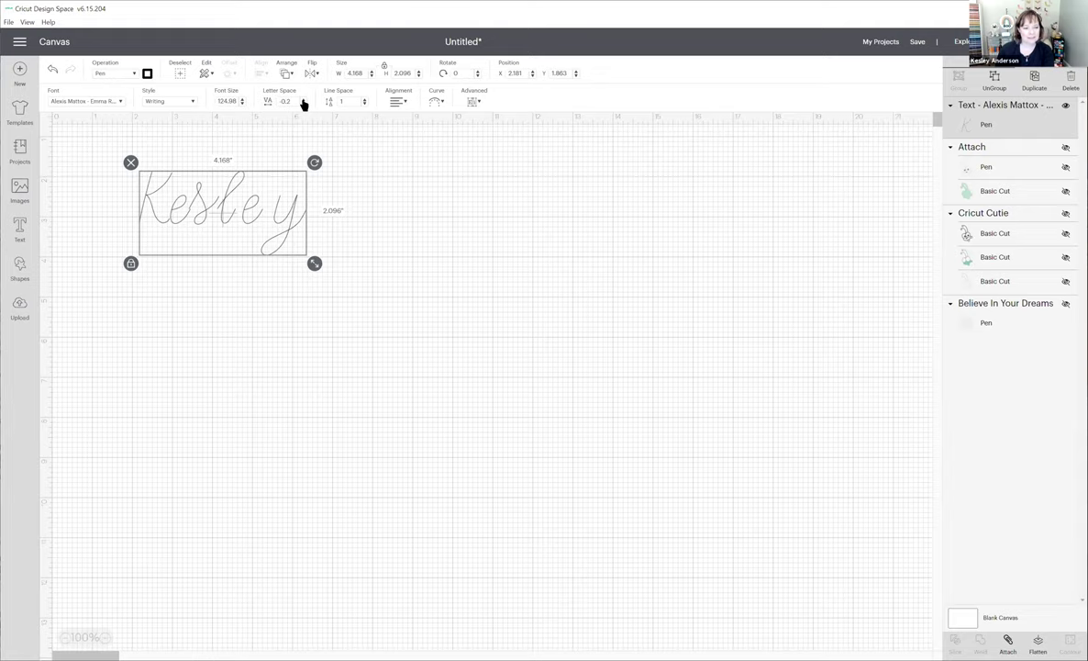
{"action": "left_click", "coordinate": [303, 104]}
{"action": "left_click", "coordinate": [303, 104]}
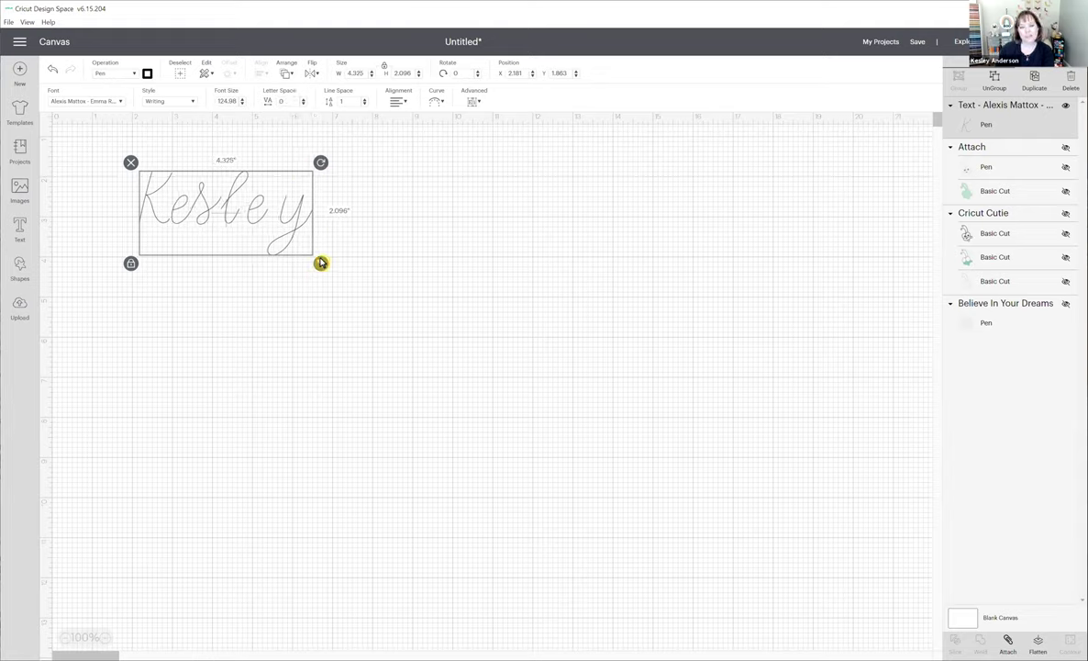